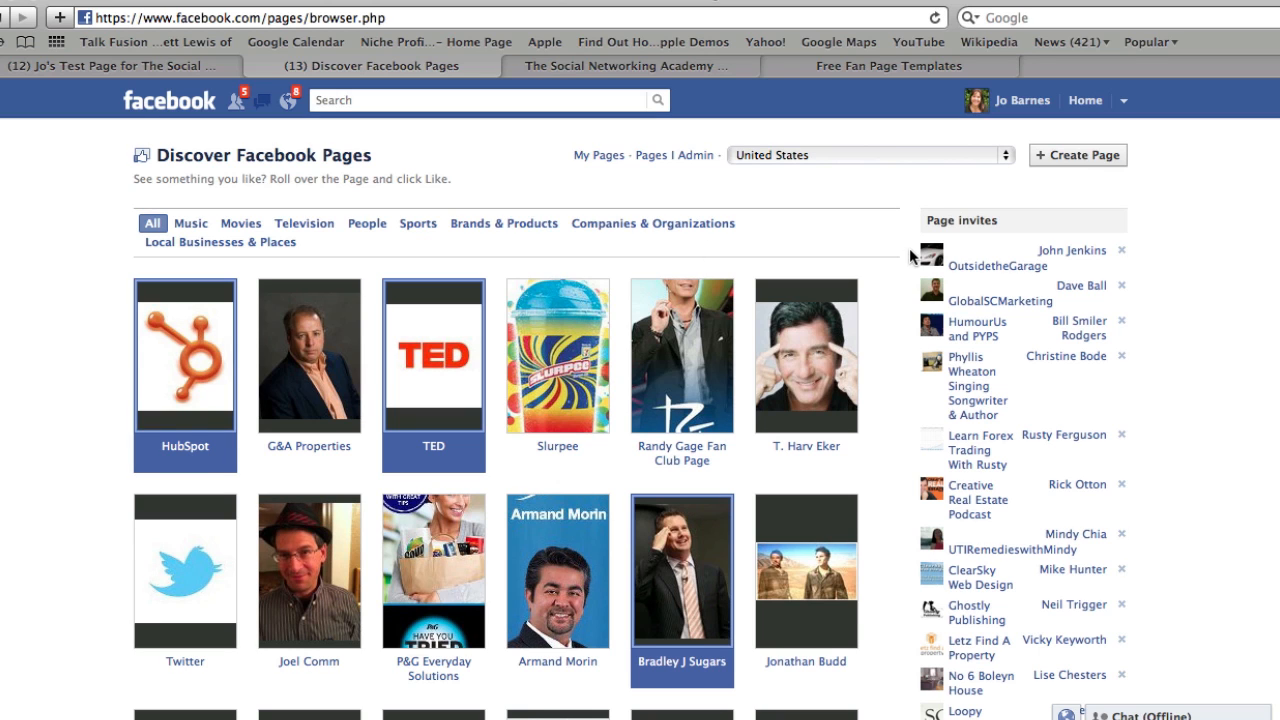
Like the Darren Rowse and Jeff Johnson pages among the suggested pages on Discover Facebook Pages
{"action": "scroll", "coordinate": [910, 257], "scroll_direction": "down", "scroll_amount": 5}
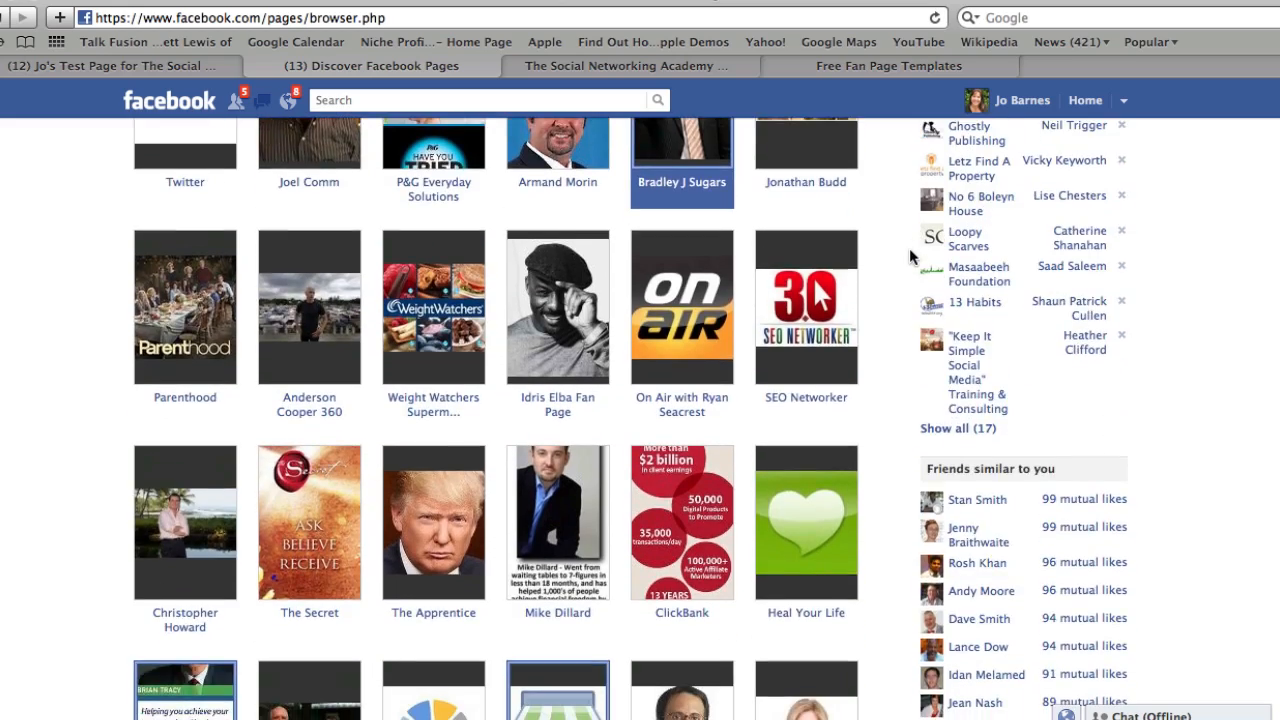
{"action": "scroll", "coordinate": [909, 250], "scroll_direction": "down", "scroll_amount": 3}
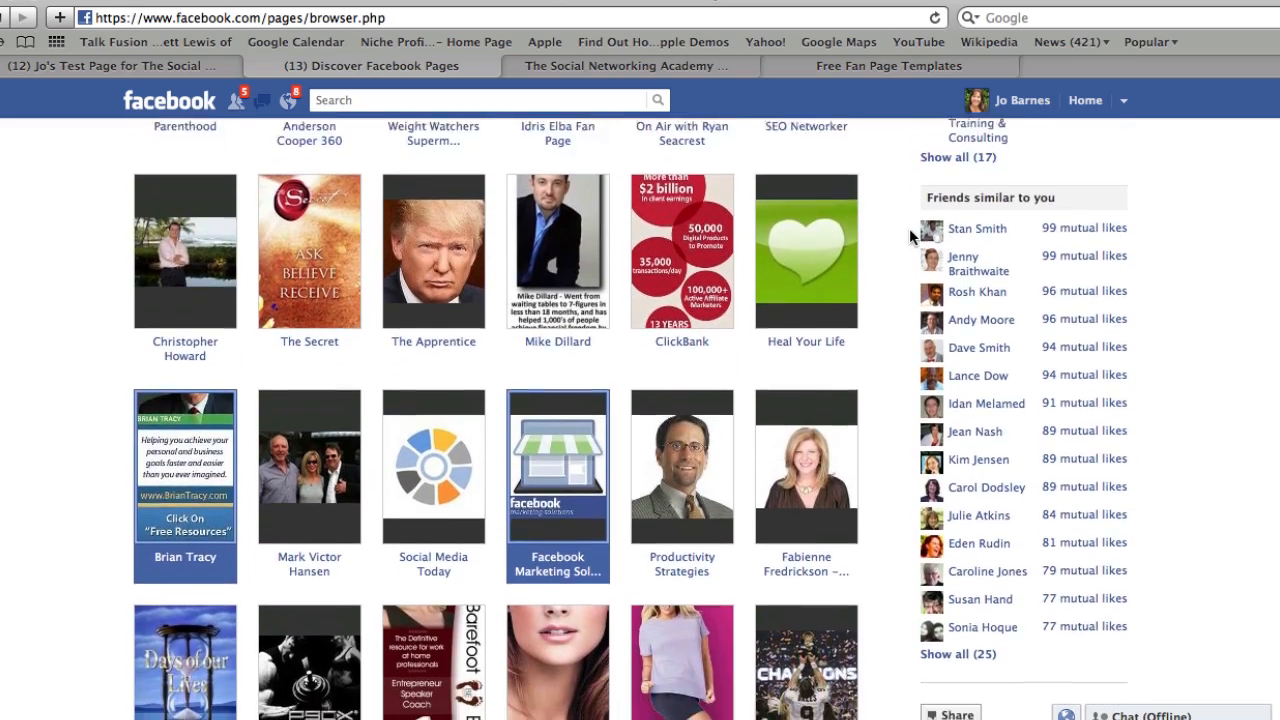
{"action": "scroll", "coordinate": [910, 230], "scroll_direction": "down", "scroll_amount": 4}
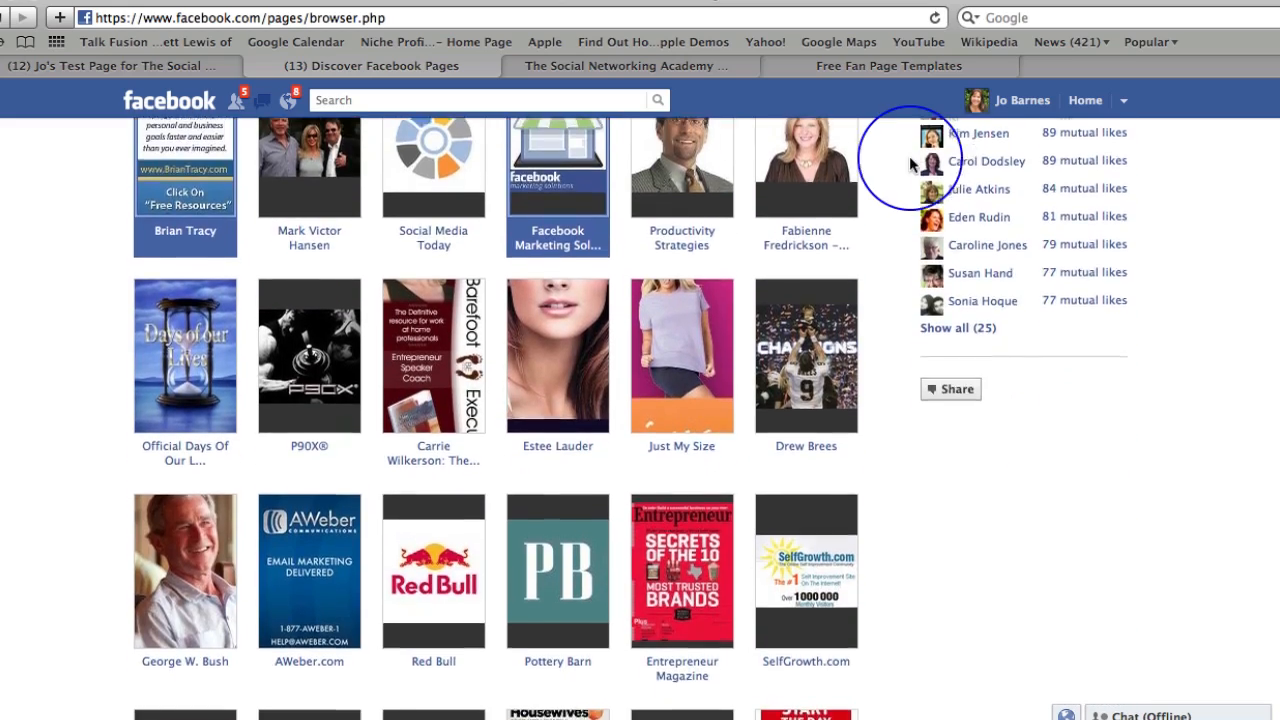
{"action": "scroll", "coordinate": [910, 161], "scroll_direction": "down", "scroll_amount": 4}
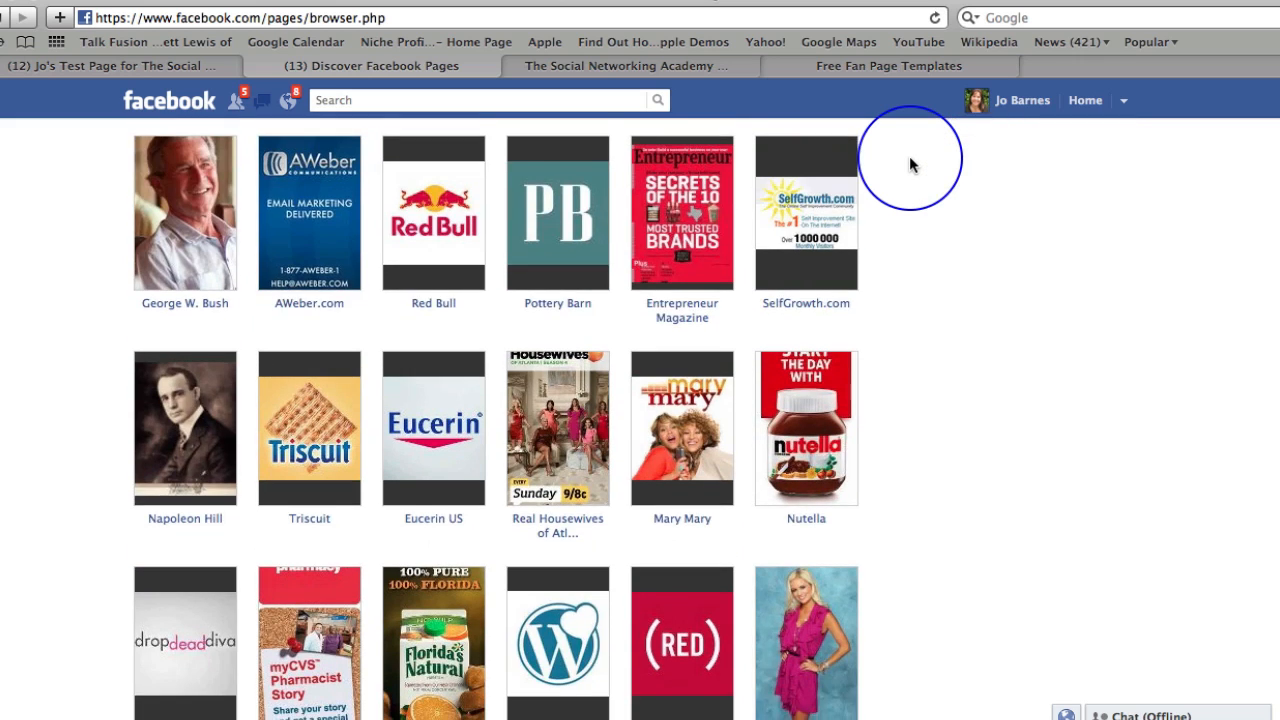
{"action": "scroll", "coordinate": [909, 165], "scroll_direction": "down", "scroll_amount": 4}
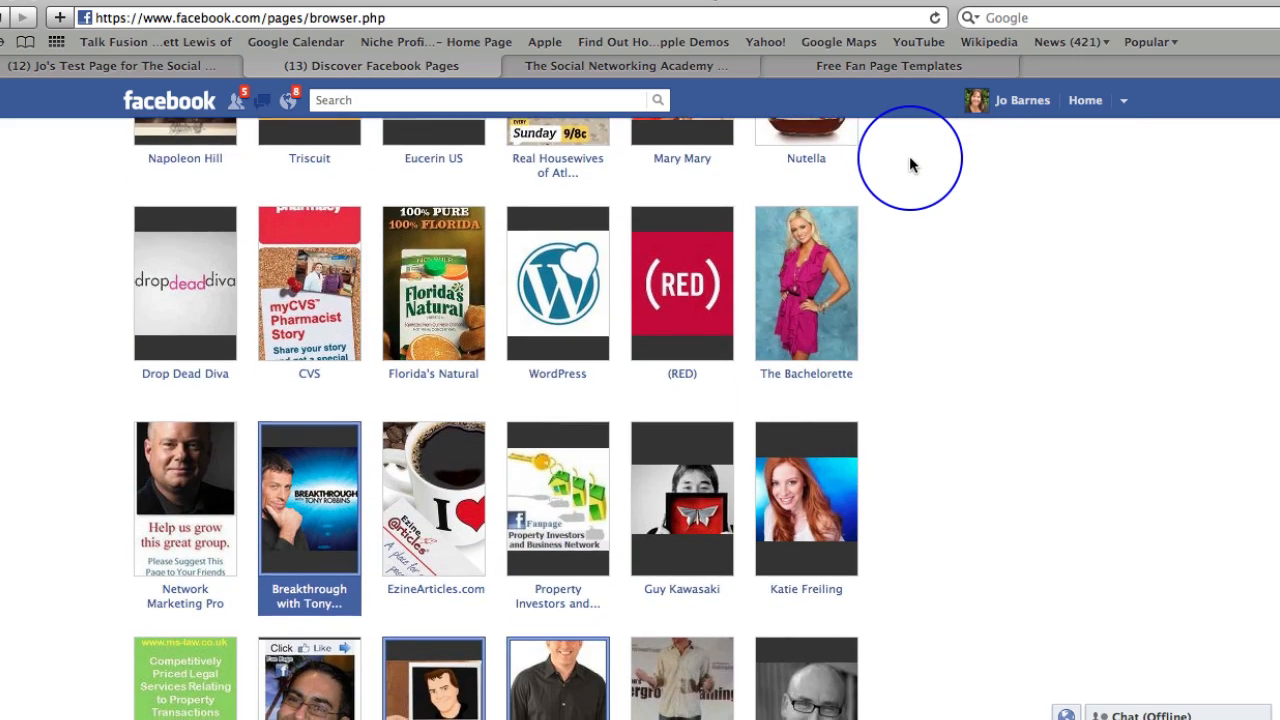
{"action": "scroll", "coordinate": [909, 165], "scroll_direction": "down", "scroll_amount": 1}
{"action": "scroll", "coordinate": [910, 165], "scroll_direction": "down", "scroll_amount": 1}
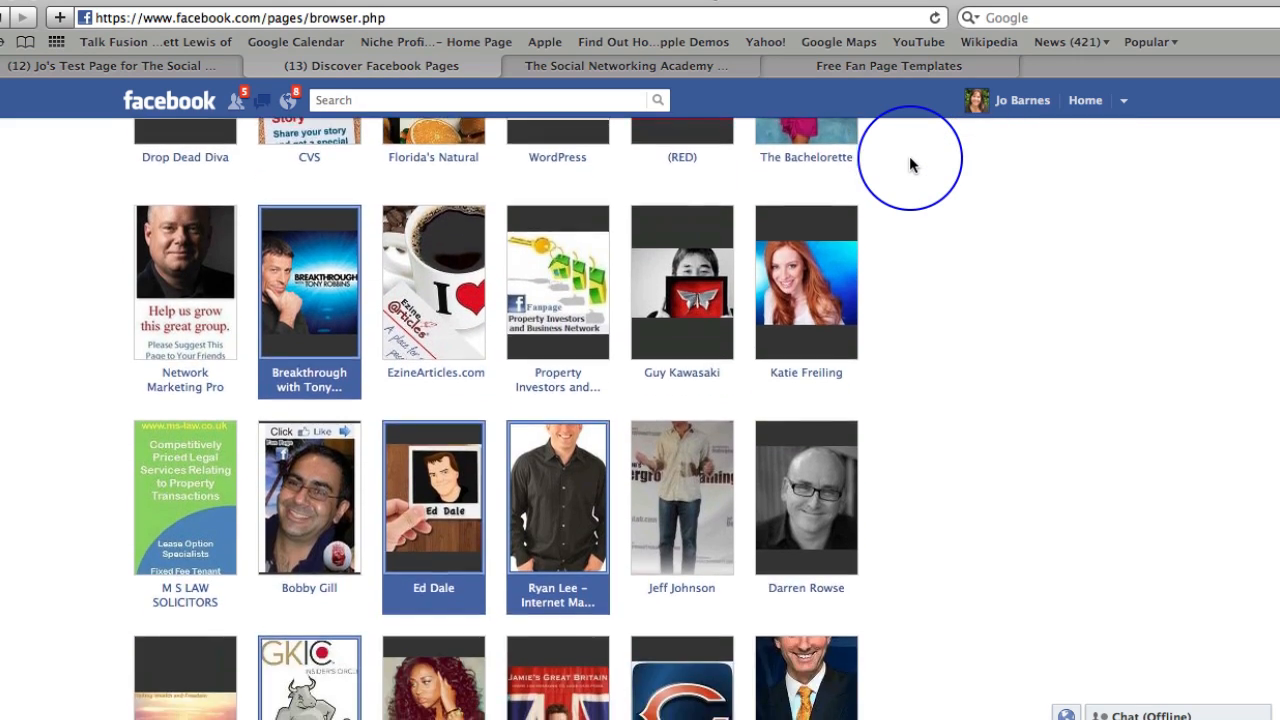
{"action": "scroll", "coordinate": [910, 160], "scroll_direction": "down", "scroll_amount": 1}
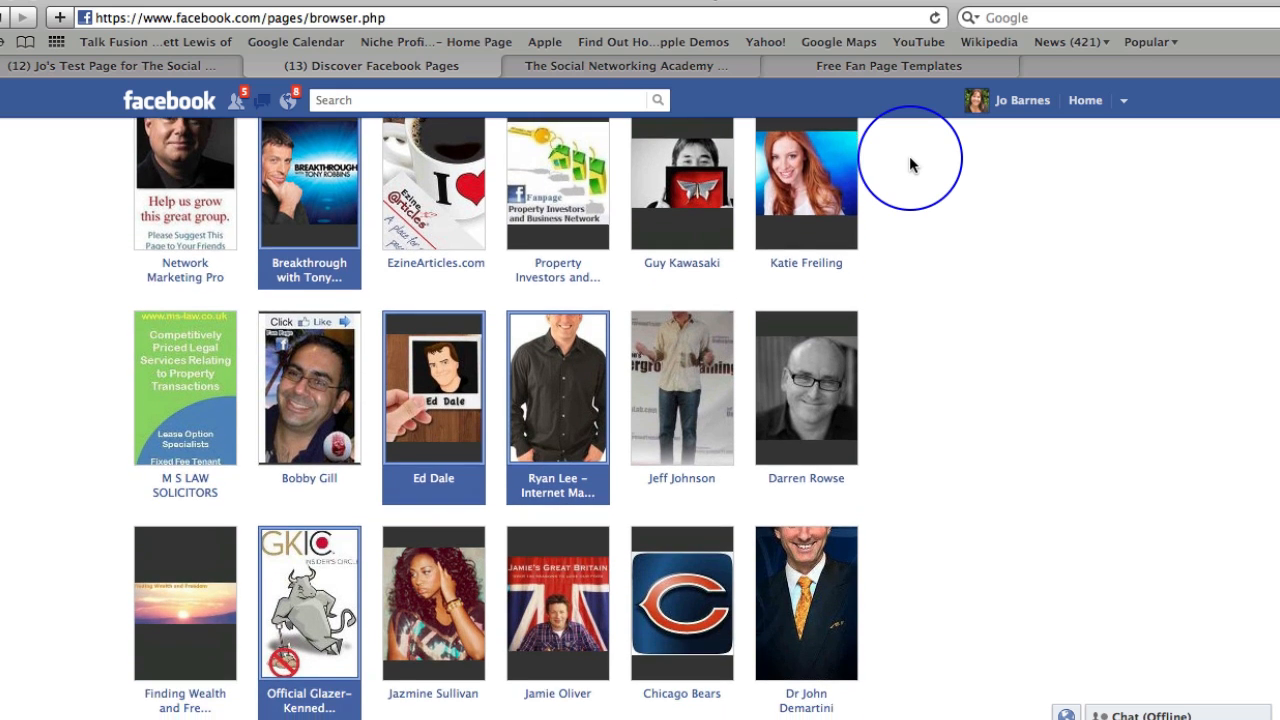
{"action": "scroll", "coordinate": [910, 160], "scroll_direction": "down", "scroll_amount": 1}
{"action": "left_click", "coordinate": [807, 268]}
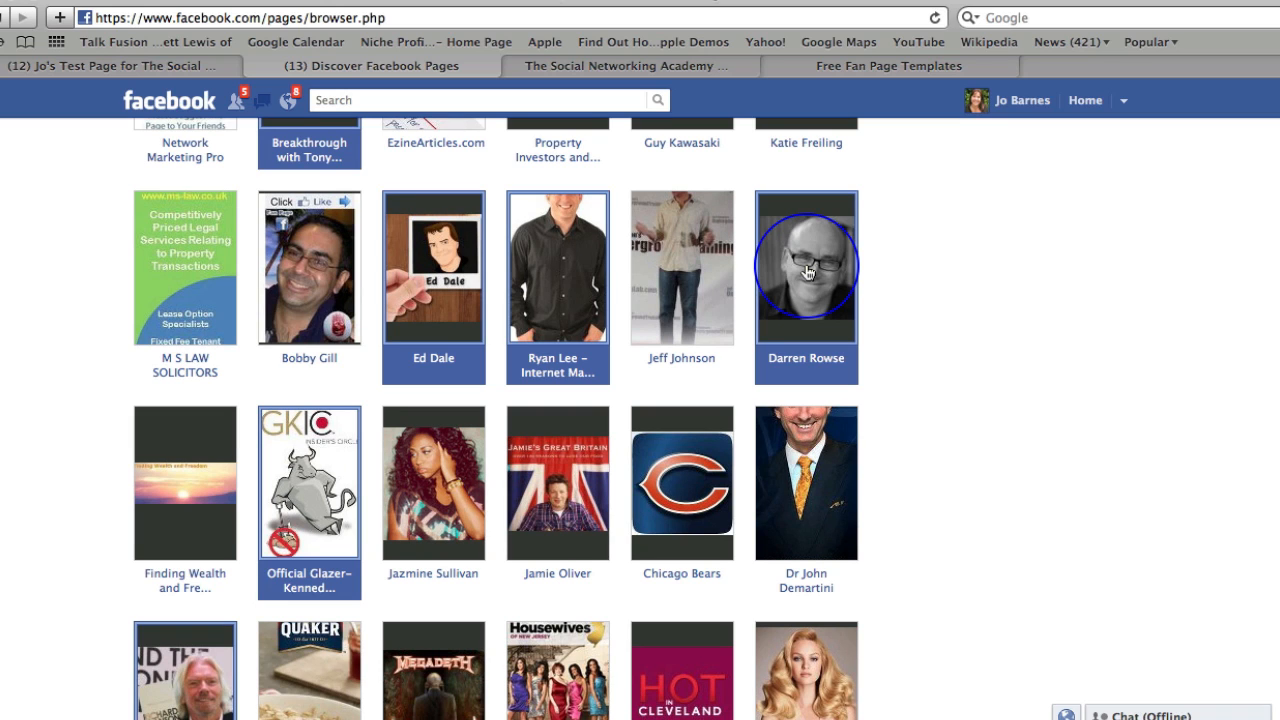
{"action": "left_click", "coordinate": [680, 265]}
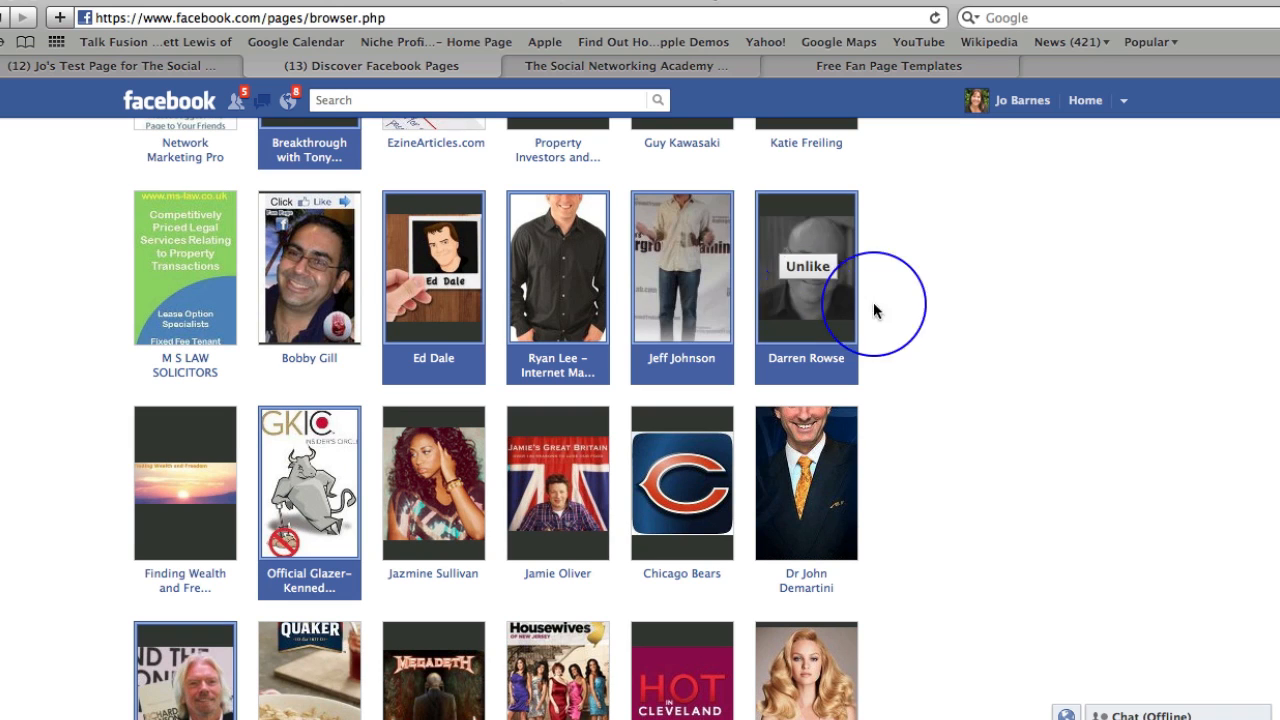
Browse further through the suggested Facebook pages and return to the start of the list
{"action": "scroll", "coordinate": [880, 310], "scroll_direction": "down", "scroll_amount": 5}
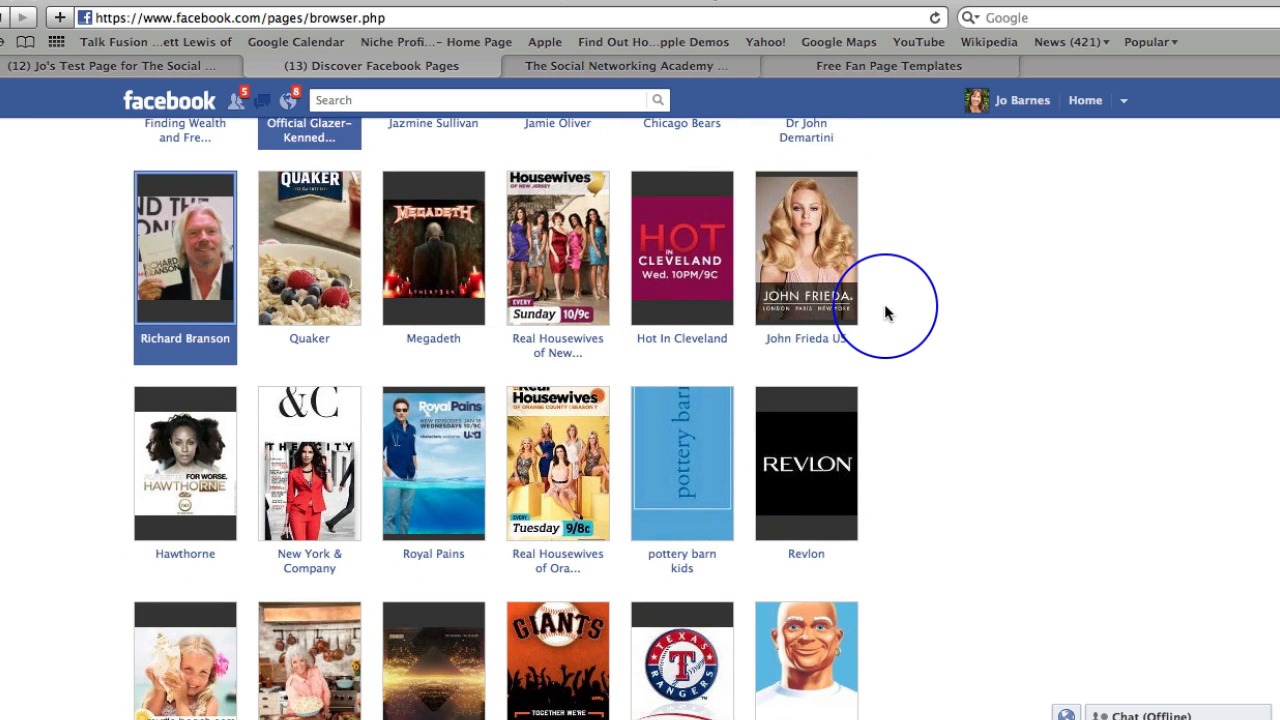
{"action": "scroll", "coordinate": [885, 313], "scroll_direction": "down", "scroll_amount": 2}
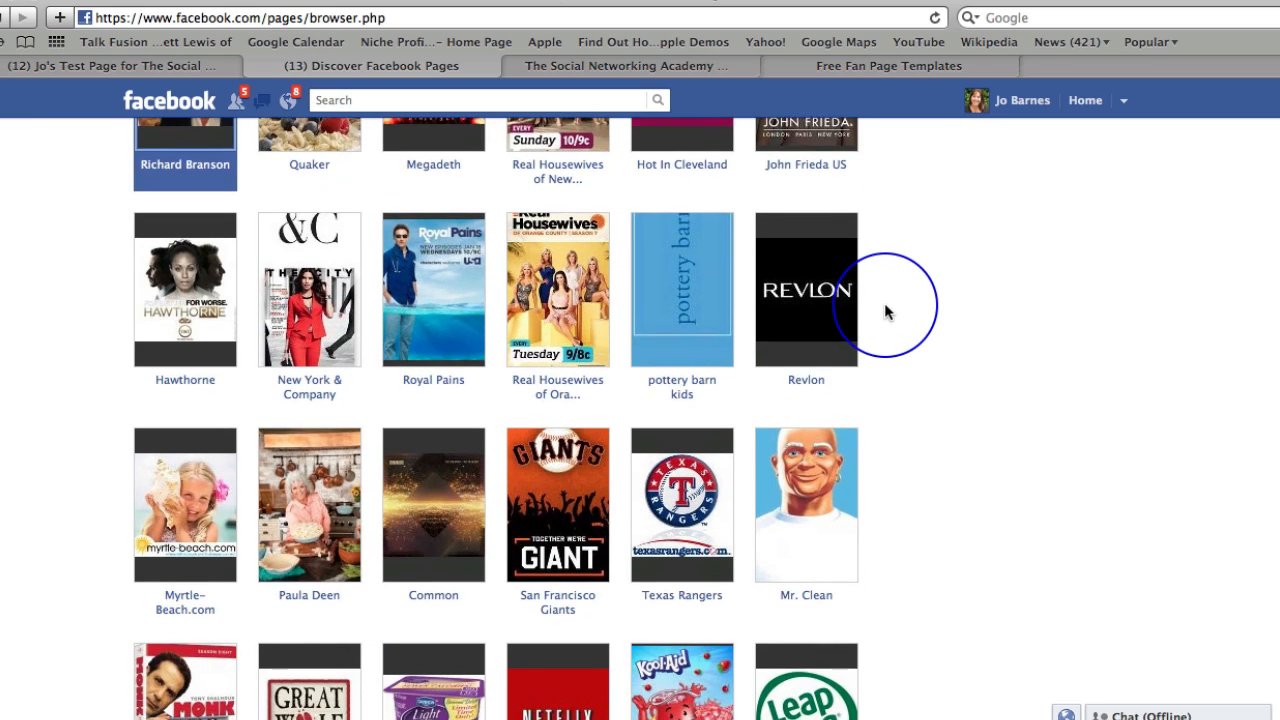
{"action": "scroll", "coordinate": [885, 313], "scroll_direction": "down", "scroll_amount": 3}
{"action": "scroll", "coordinate": [885, 313], "scroll_direction": "down", "scroll_amount": 2}
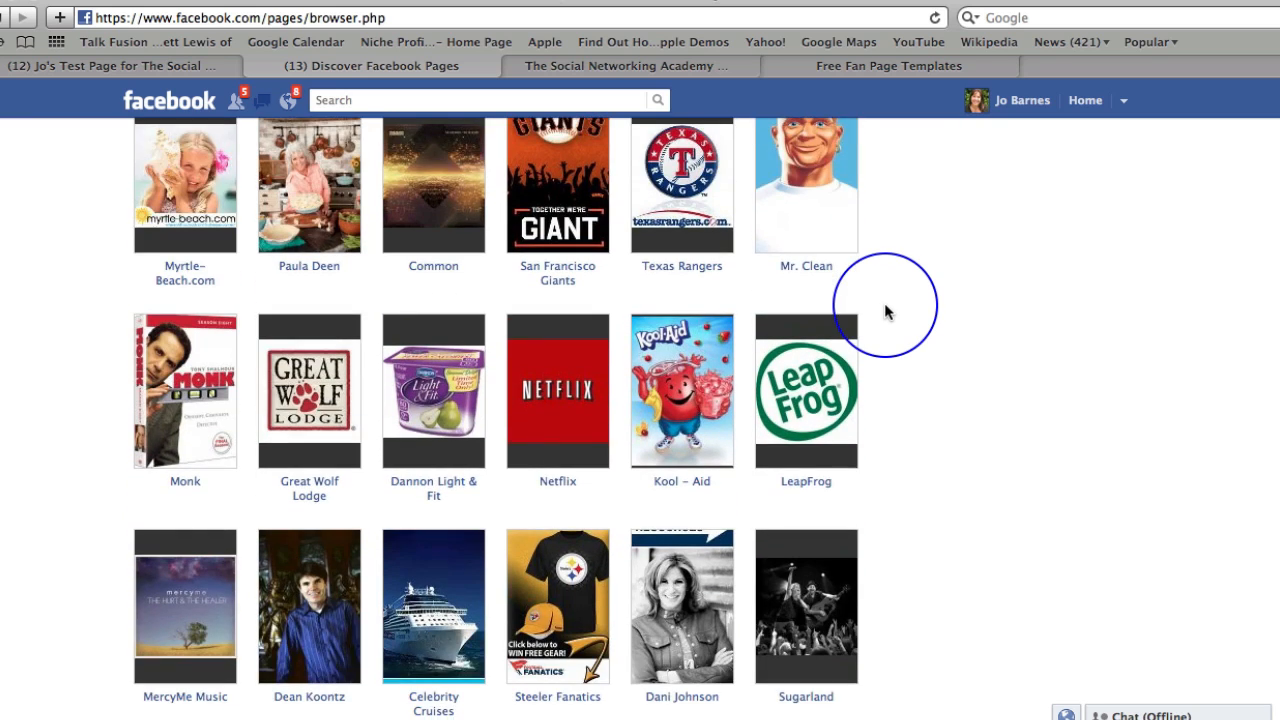
{"action": "scroll", "coordinate": [885, 313], "scroll_direction": "down", "scroll_amount": 3}
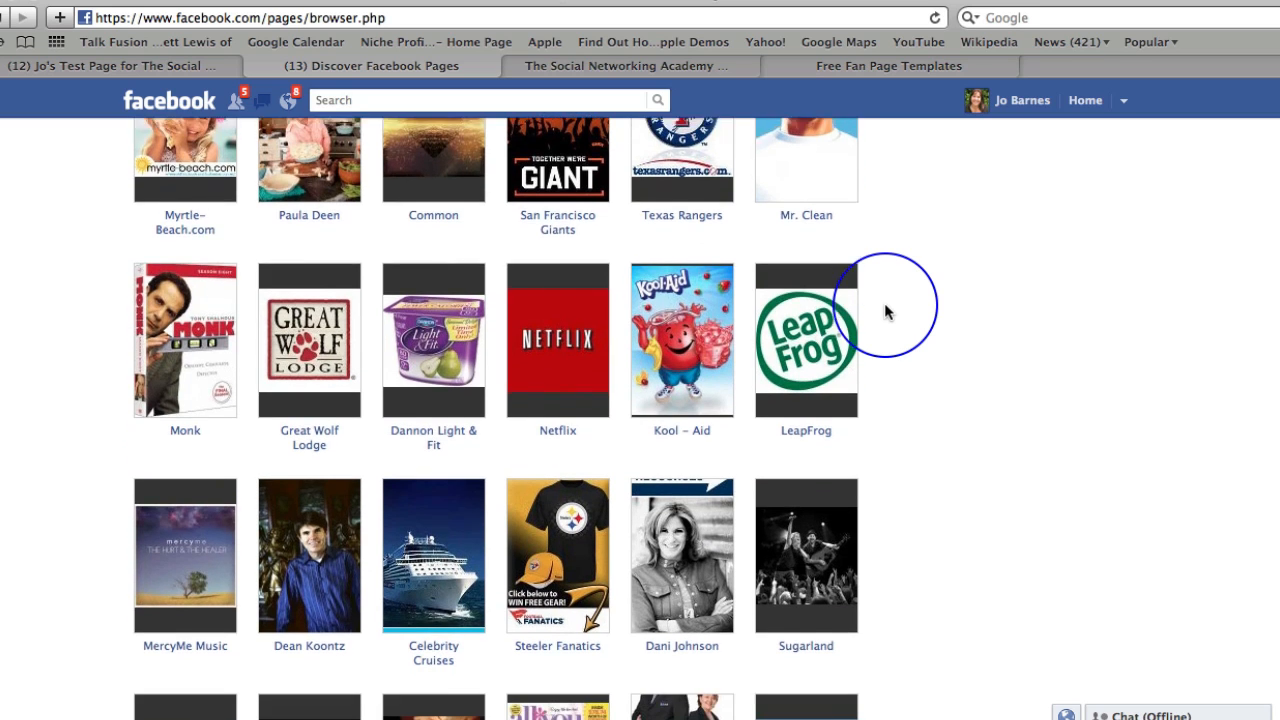
{"action": "scroll", "coordinate": [885, 313], "scroll_direction": "down", "scroll_amount": 2}
{"action": "scroll", "coordinate": [885, 313], "scroll_direction": "down", "scroll_amount": 3}
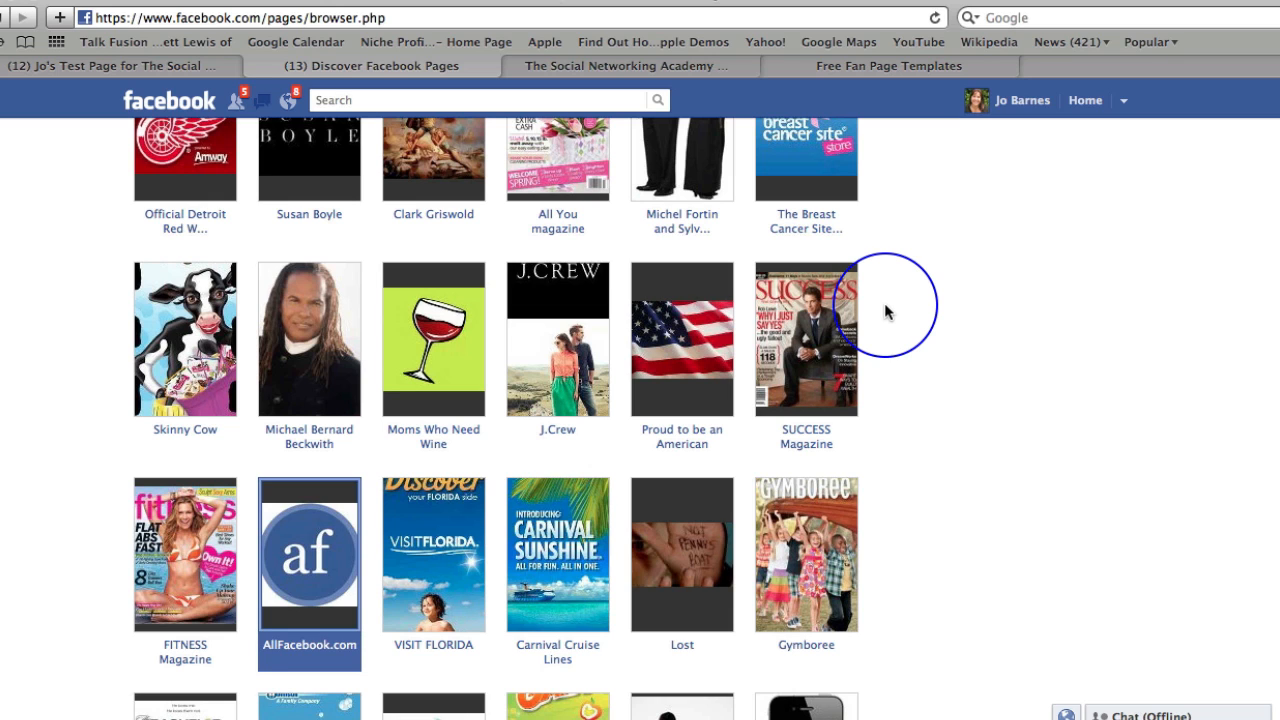
{"action": "scroll", "coordinate": [885, 313], "scroll_direction": "down", "scroll_amount": 5}
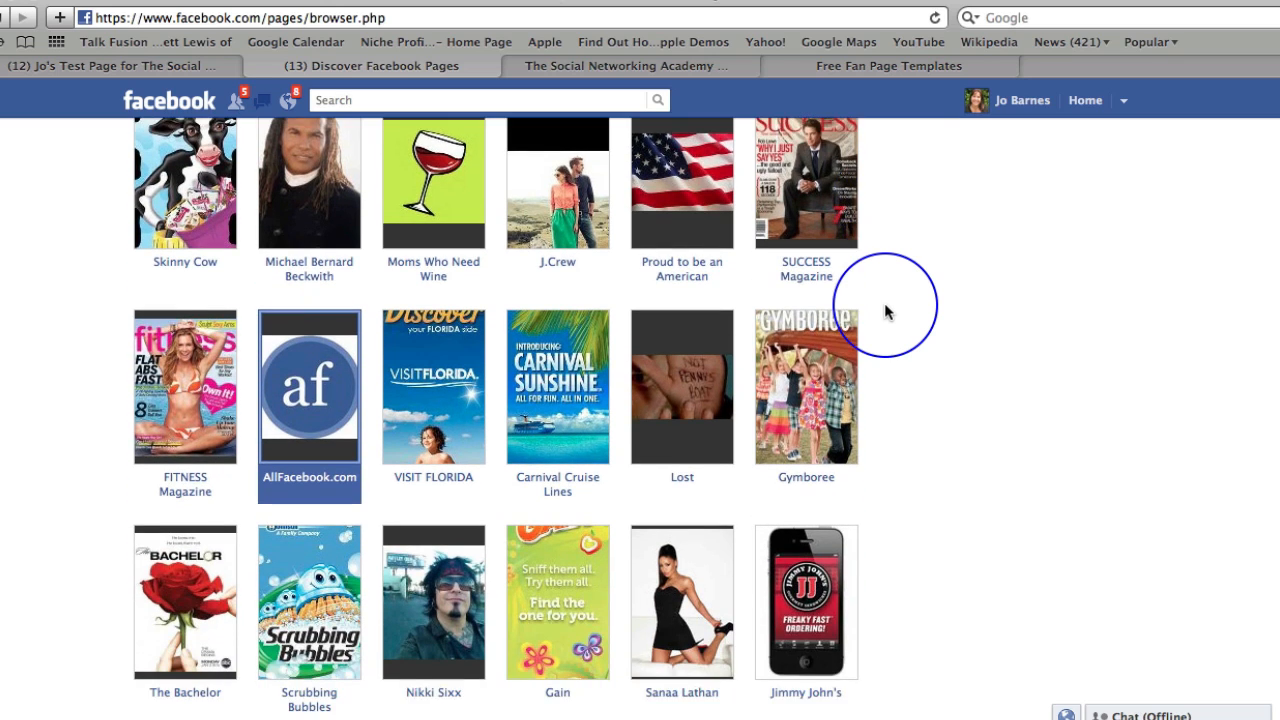
{"action": "scroll", "coordinate": [885, 313], "scroll_direction": "down", "scroll_amount": 4}
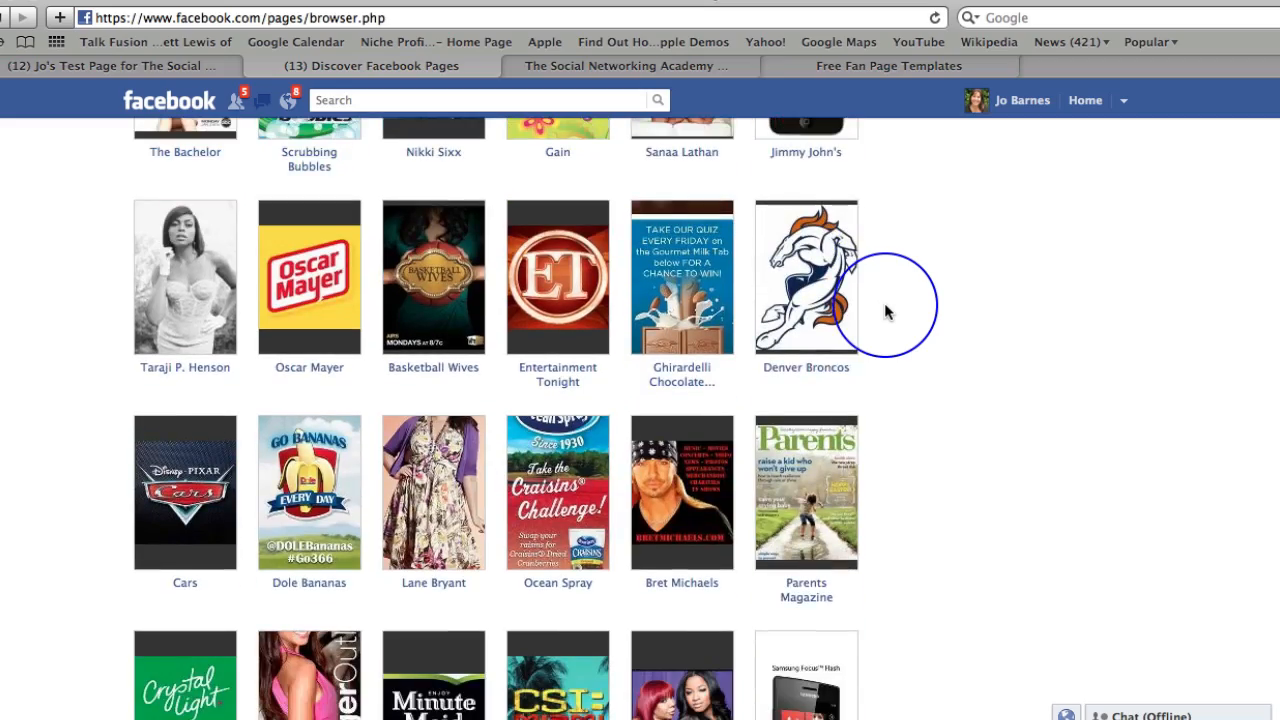
{"action": "scroll", "coordinate": [885, 313], "scroll_direction": "down", "scroll_amount": 8}
{"action": "scroll", "coordinate": [885, 313], "scroll_direction": "up", "scroll_amount": 20}
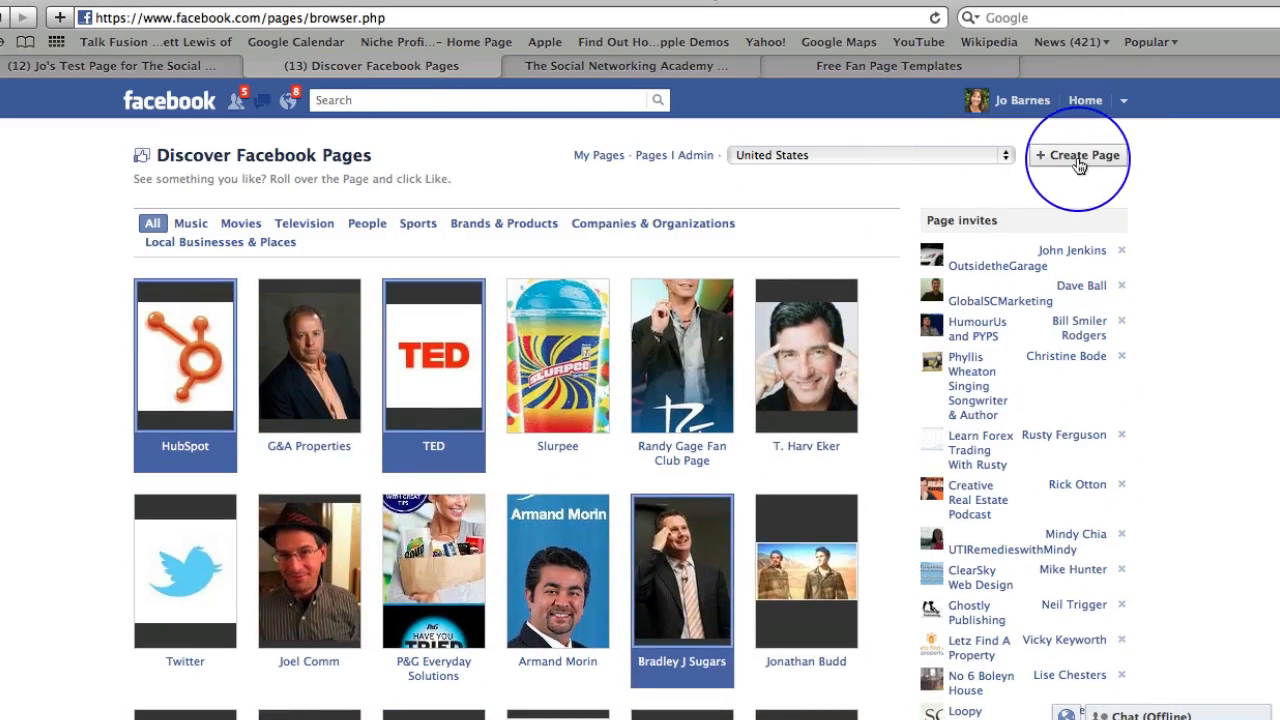
Start creating a new Facebook page and review the available page types
{"action": "left_click", "coordinate": [1079, 165]}
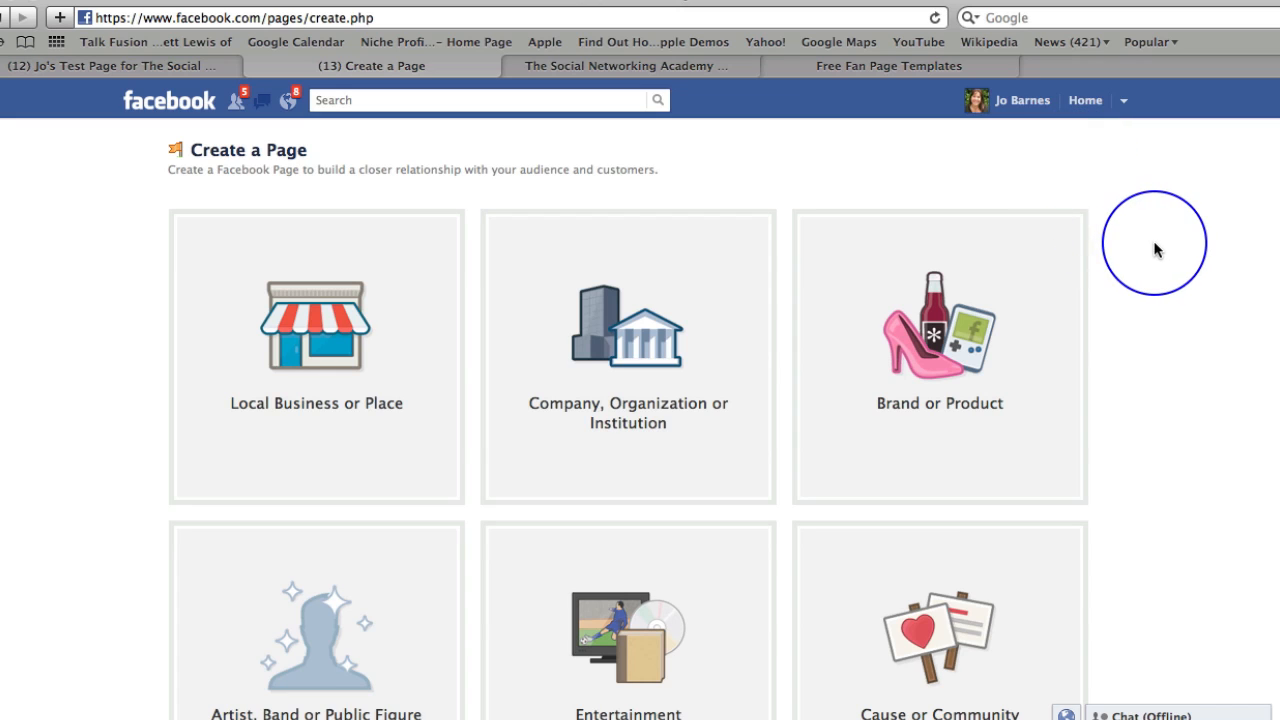
{"action": "scroll", "coordinate": [1155, 250], "scroll_direction": "down", "scroll_amount": 4}
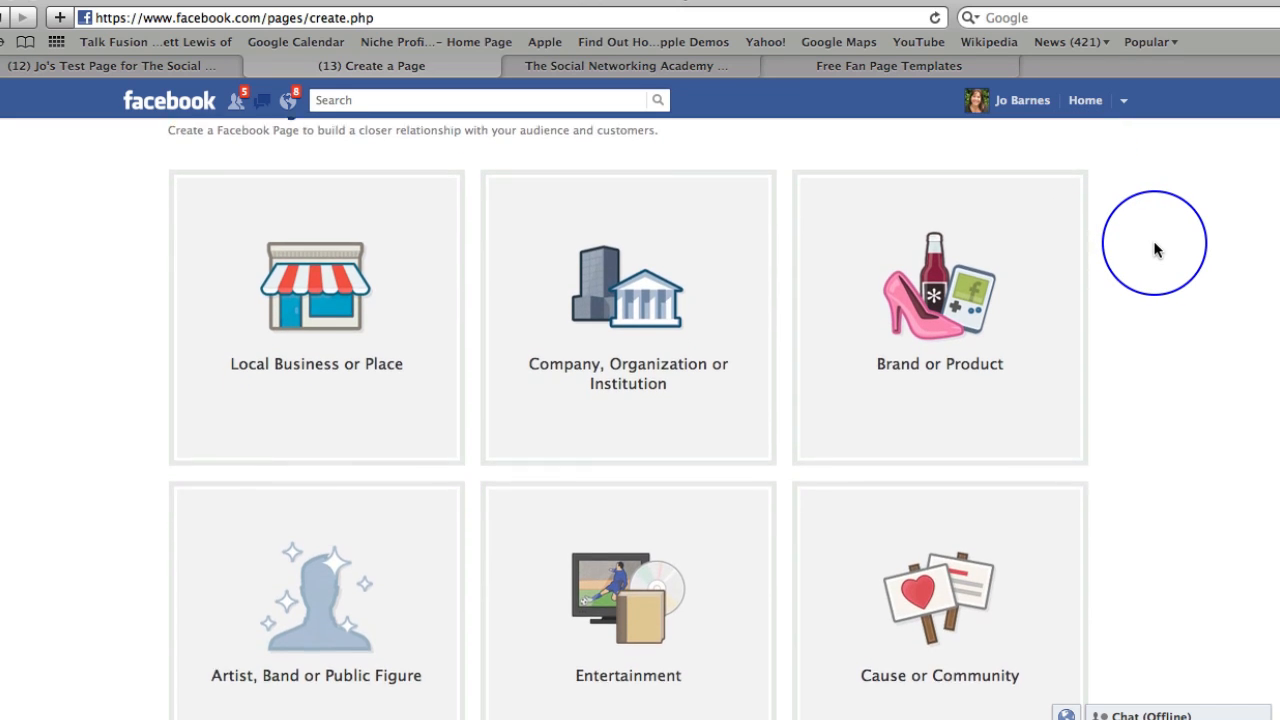
{"action": "scroll", "coordinate": [1155, 250], "scroll_direction": "up", "scroll_amount": 3}
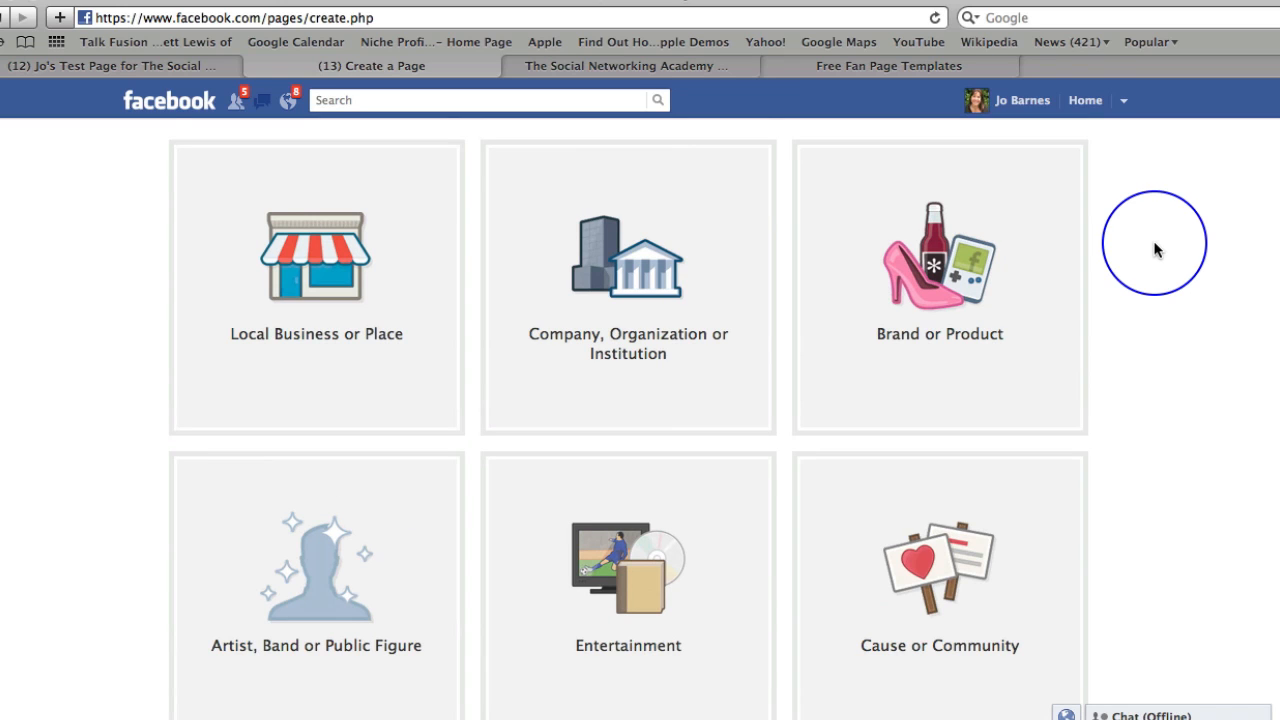
Examine the Brand or Product form and the category list for Company, Organization or Institution
{"action": "left_click", "coordinate": [942, 288]}
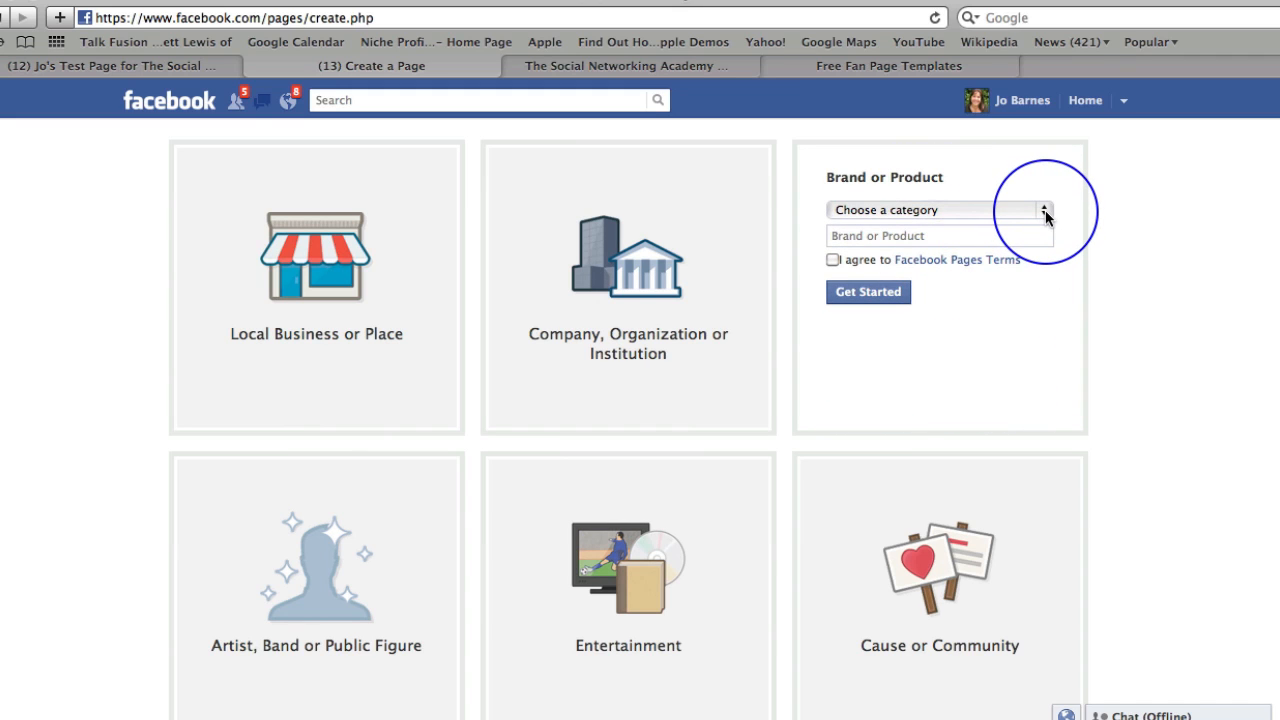
{"action": "left_click", "coordinate": [527, 333]}
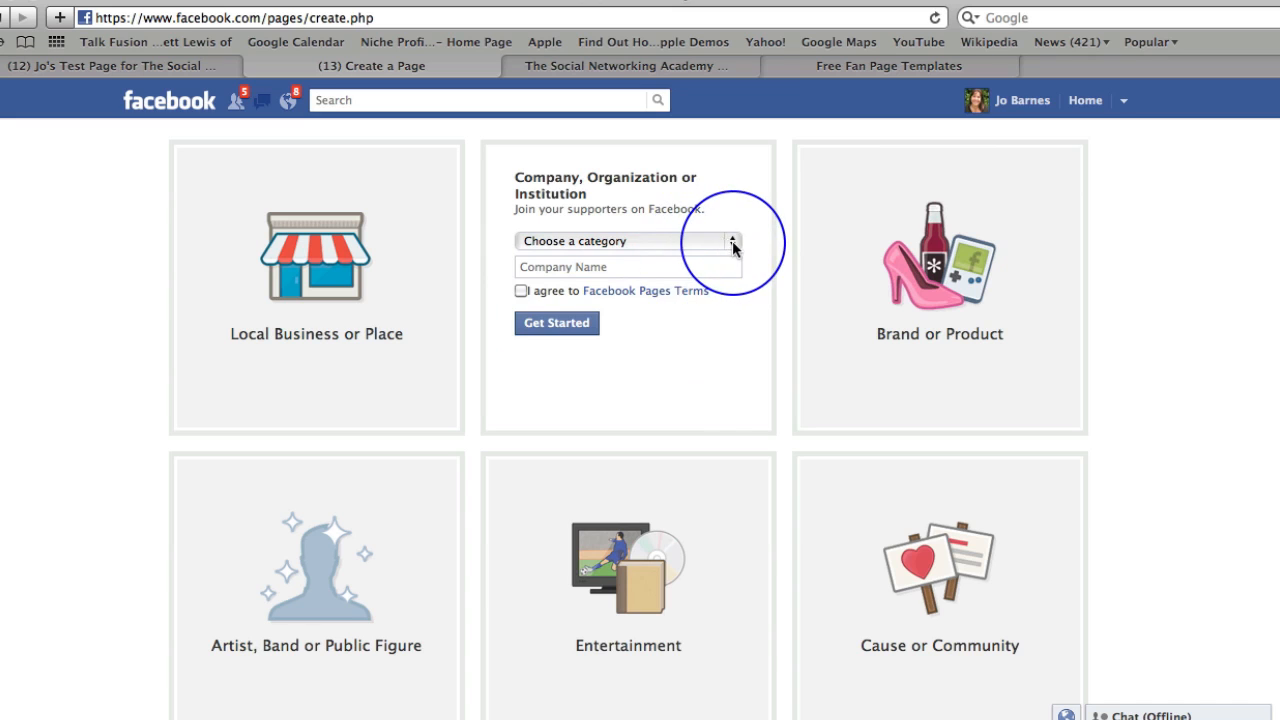
{"action": "left_click", "coordinate": [732, 241]}
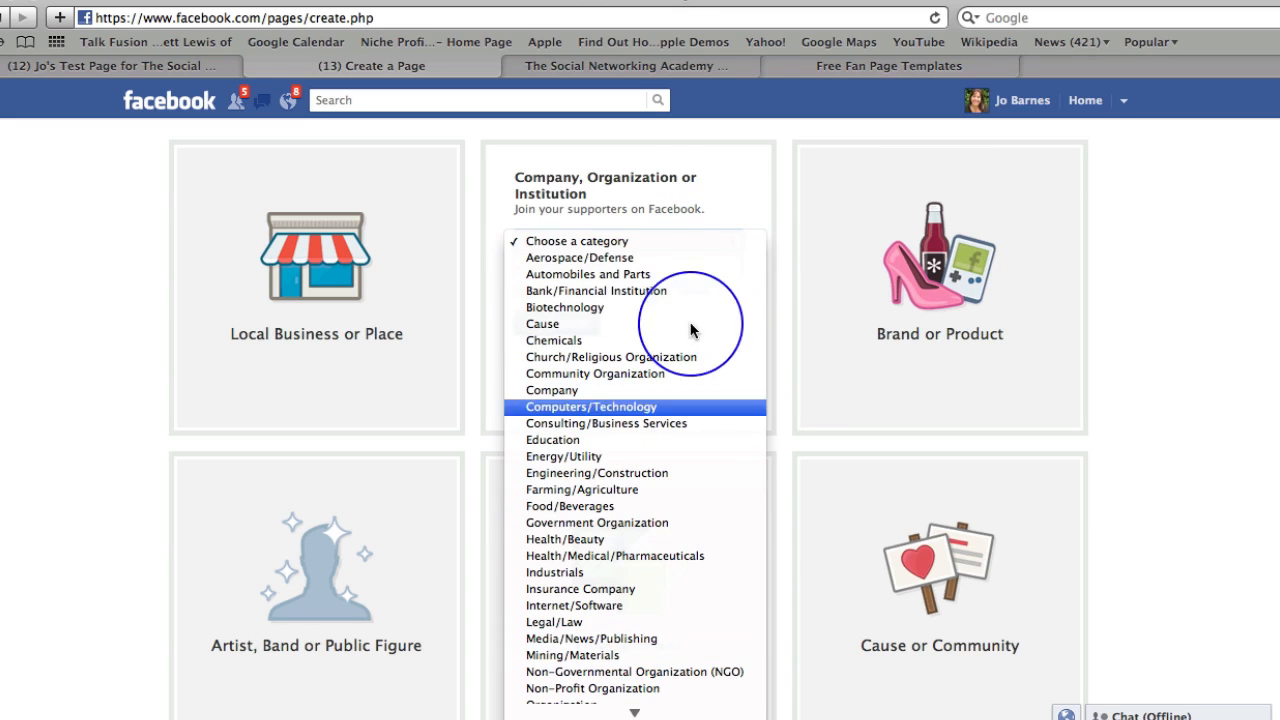
{"action": "left_click", "coordinate": [701, 182]}
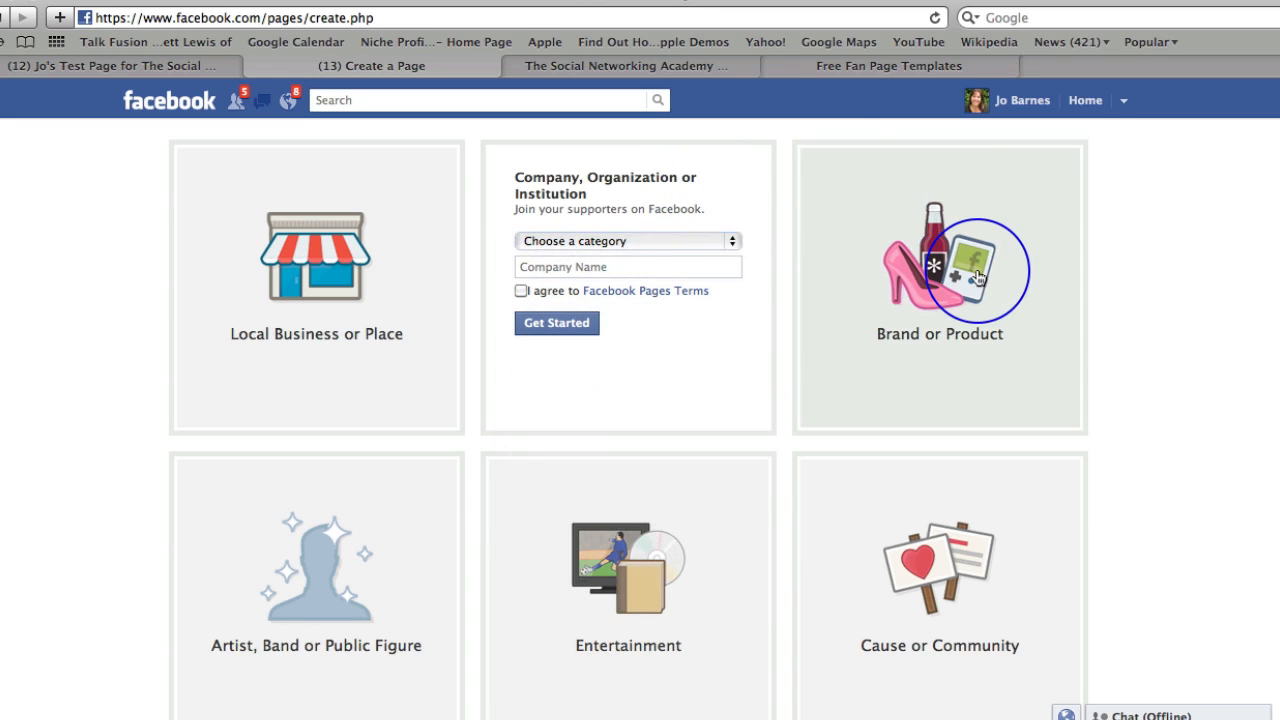
Choose Brand or Product as the page type and set its category to Website
{"action": "left_click", "coordinate": [978, 277]}
{"action": "left_click", "coordinate": [1043, 212]}
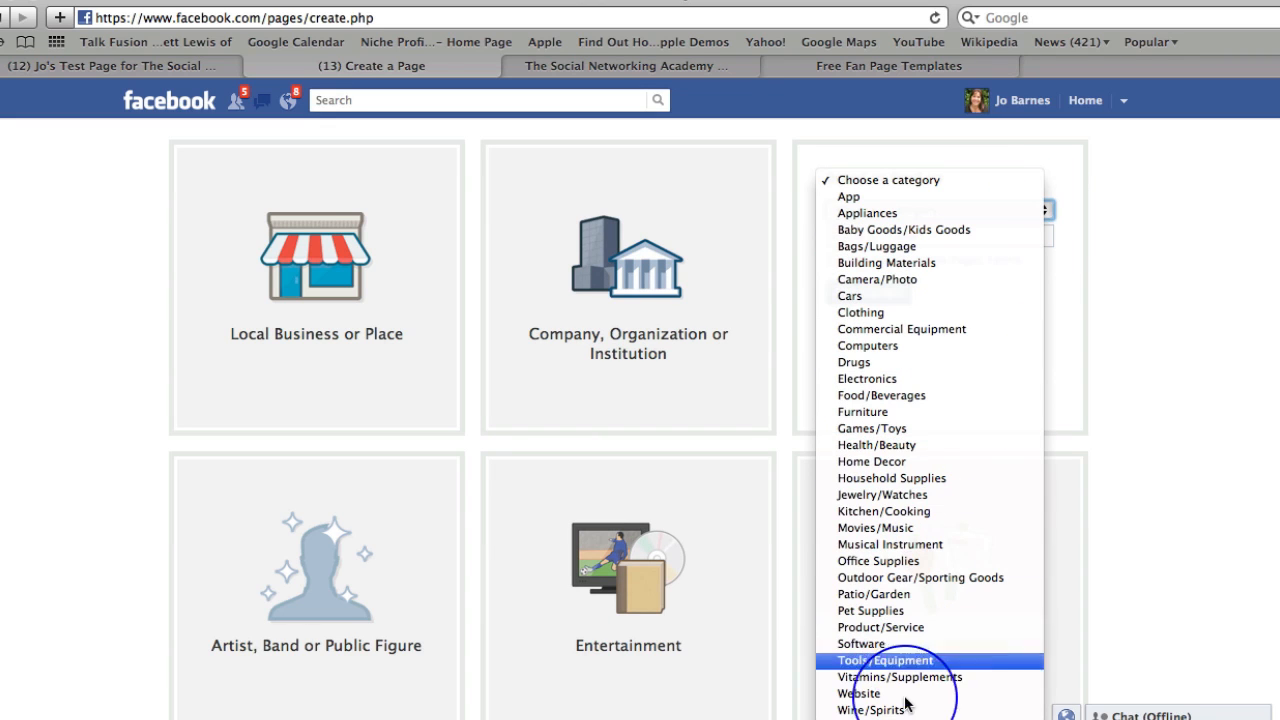
{"action": "left_click", "coordinate": [895, 691]}
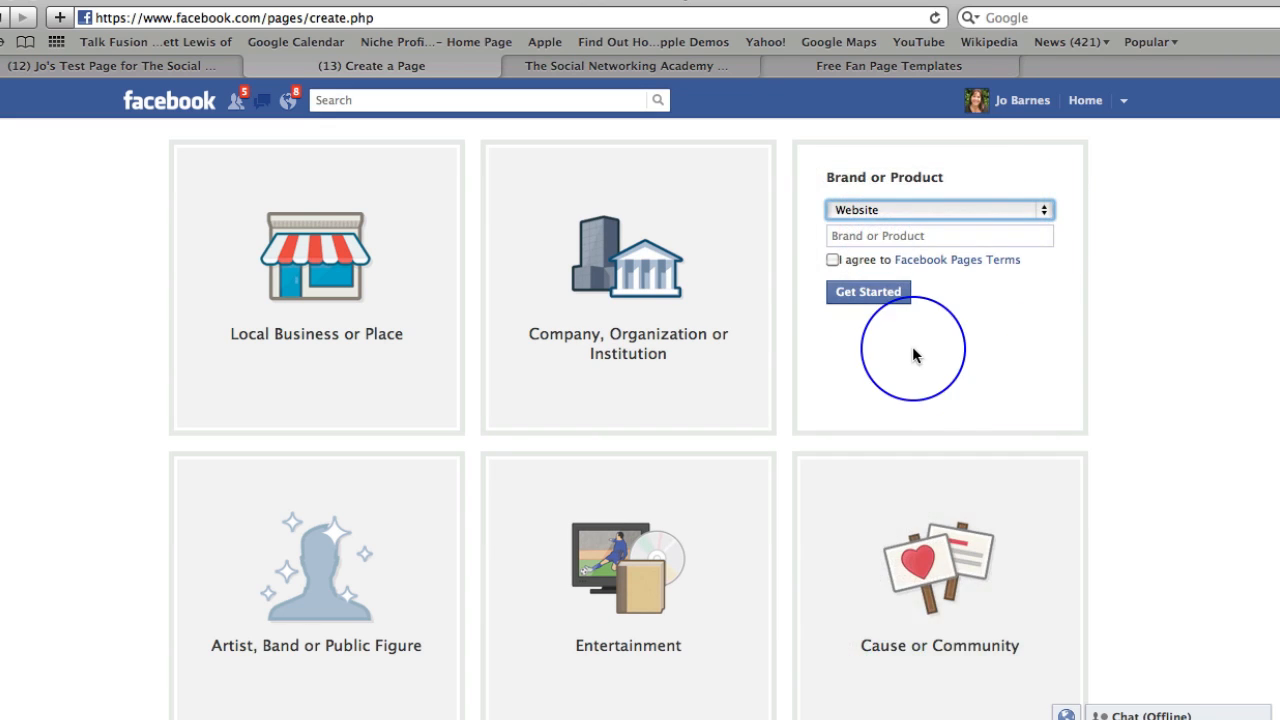
Name the page "Jo's Test 301", agree to the Facebook Pages Terms and submit the form to create it
{"action": "left_click", "coordinate": [864, 238]}
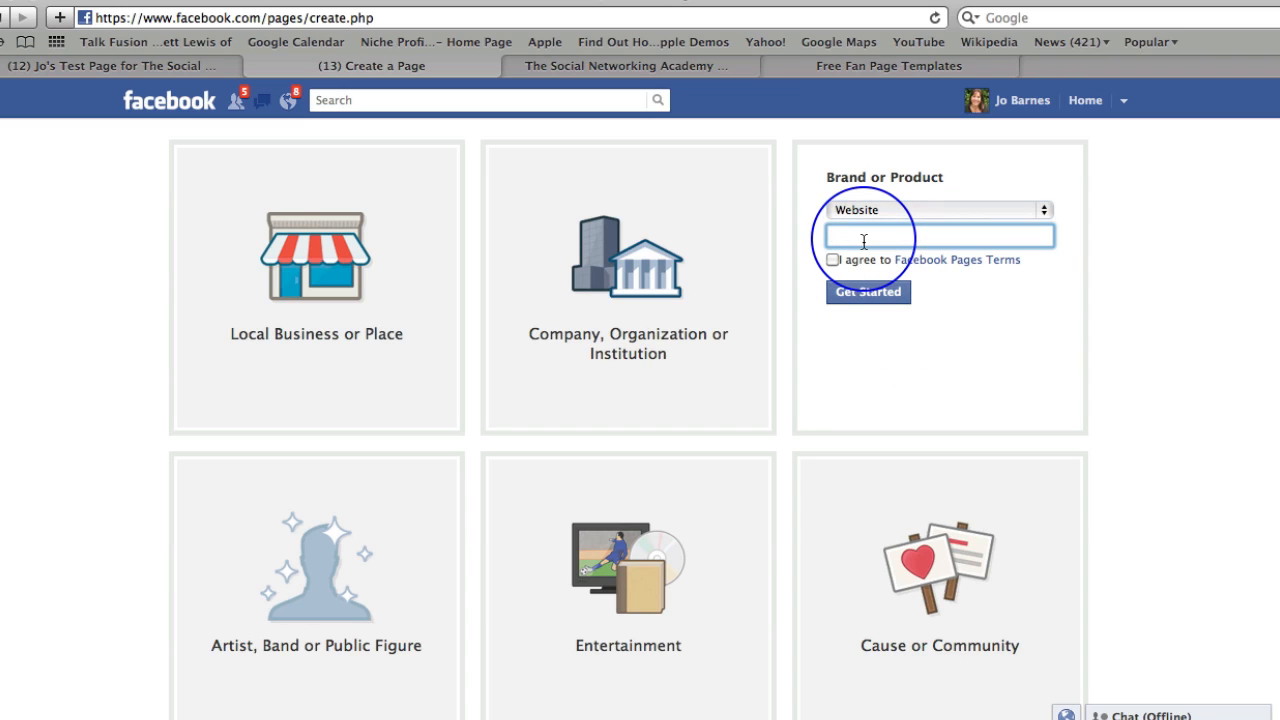
{"action": "type", "text": "Jo'"}
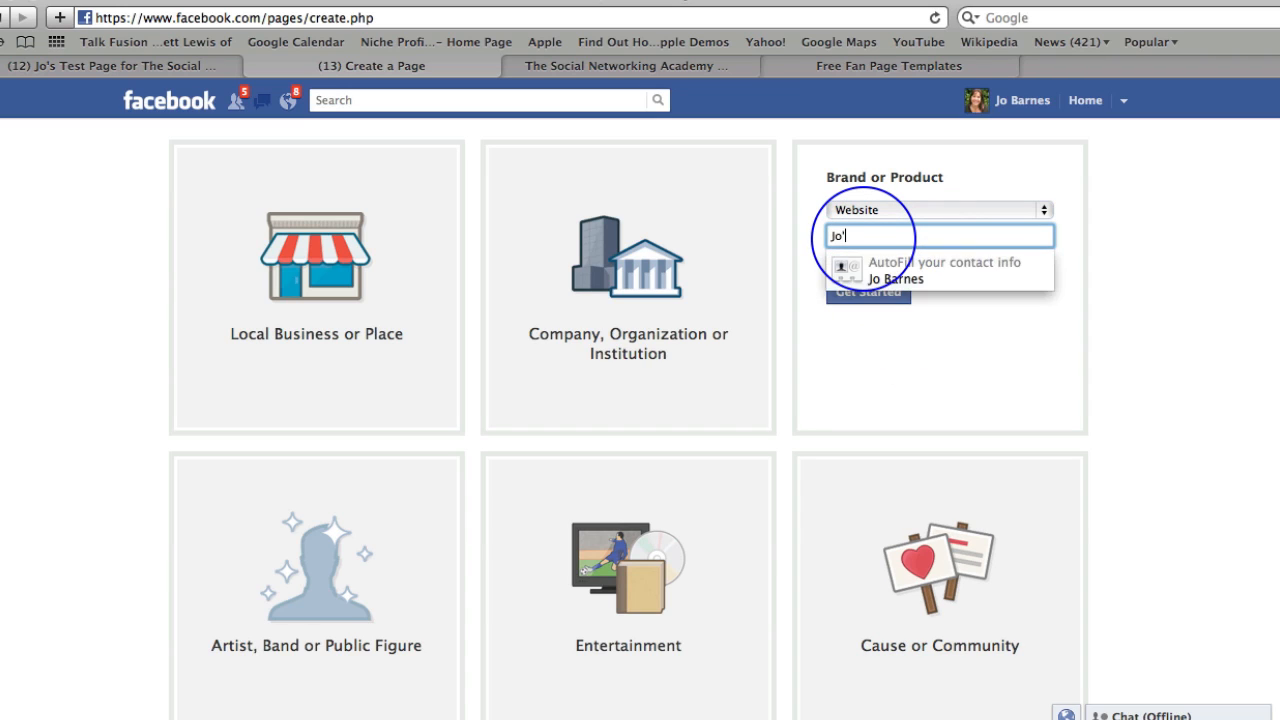
{"action": "type", "text": "s Test 3"}
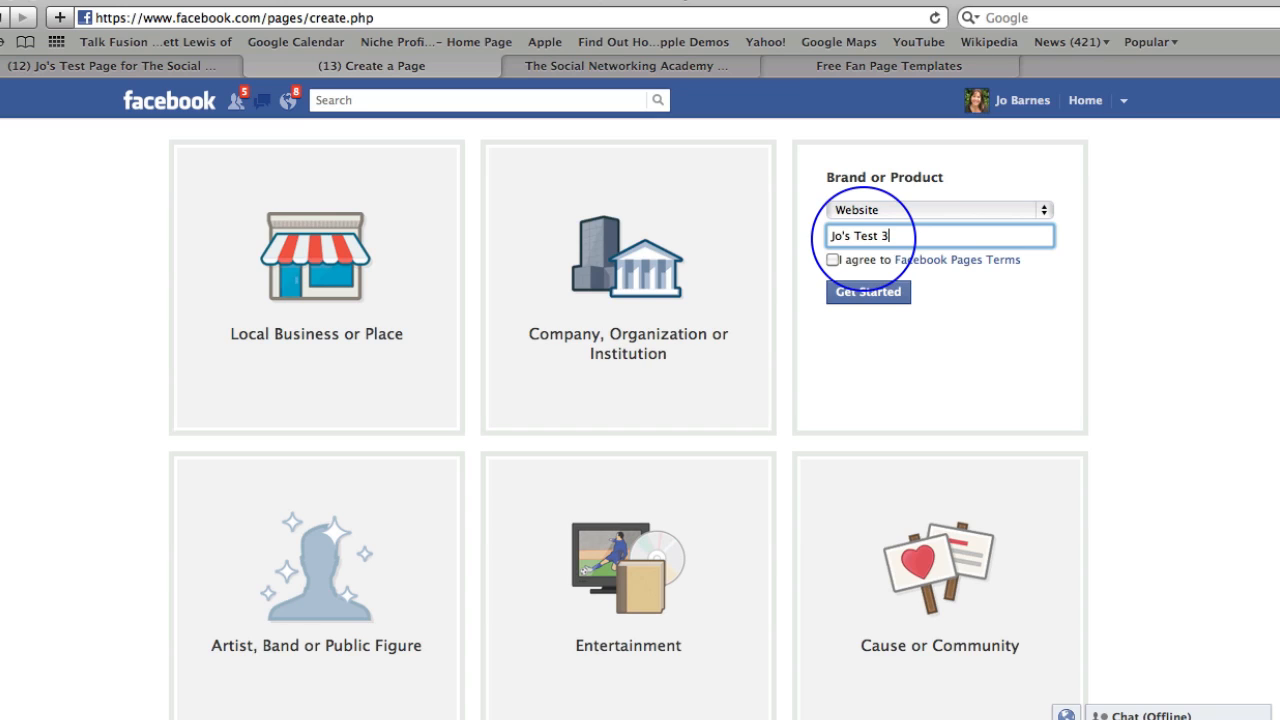
{"action": "type", "text": "01"}
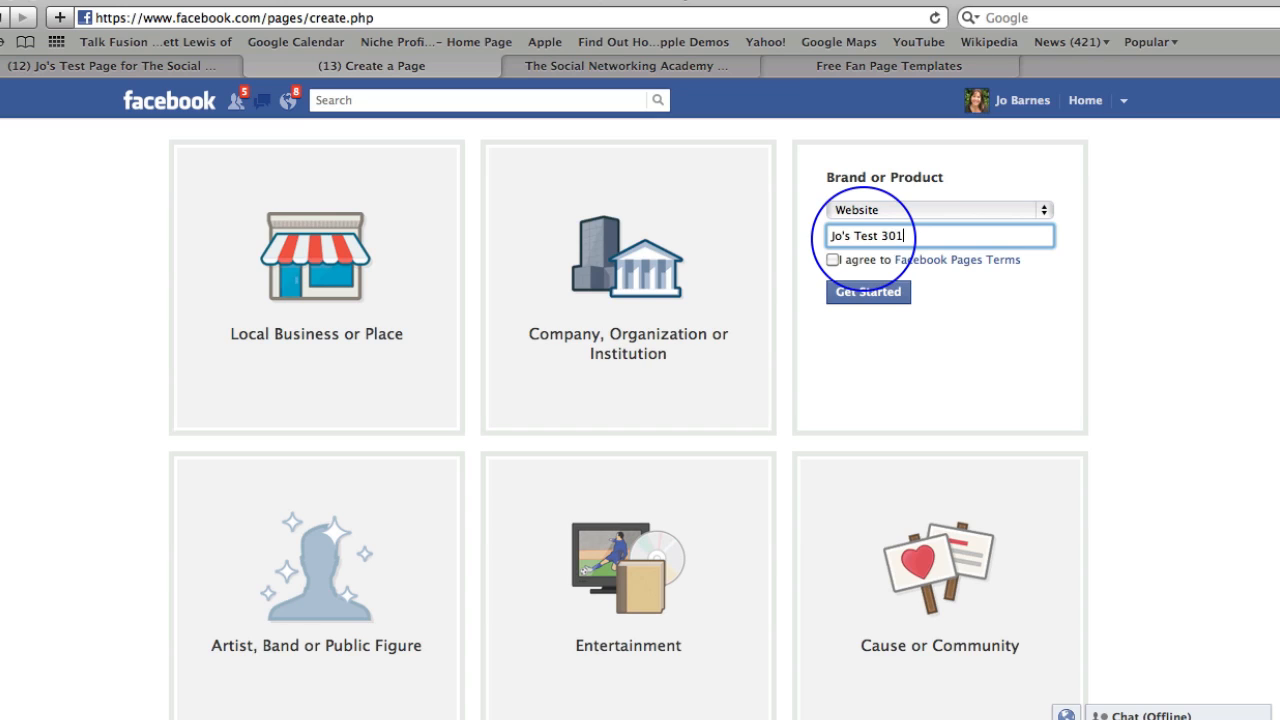
{"action": "left_click", "coordinate": [833, 261]}
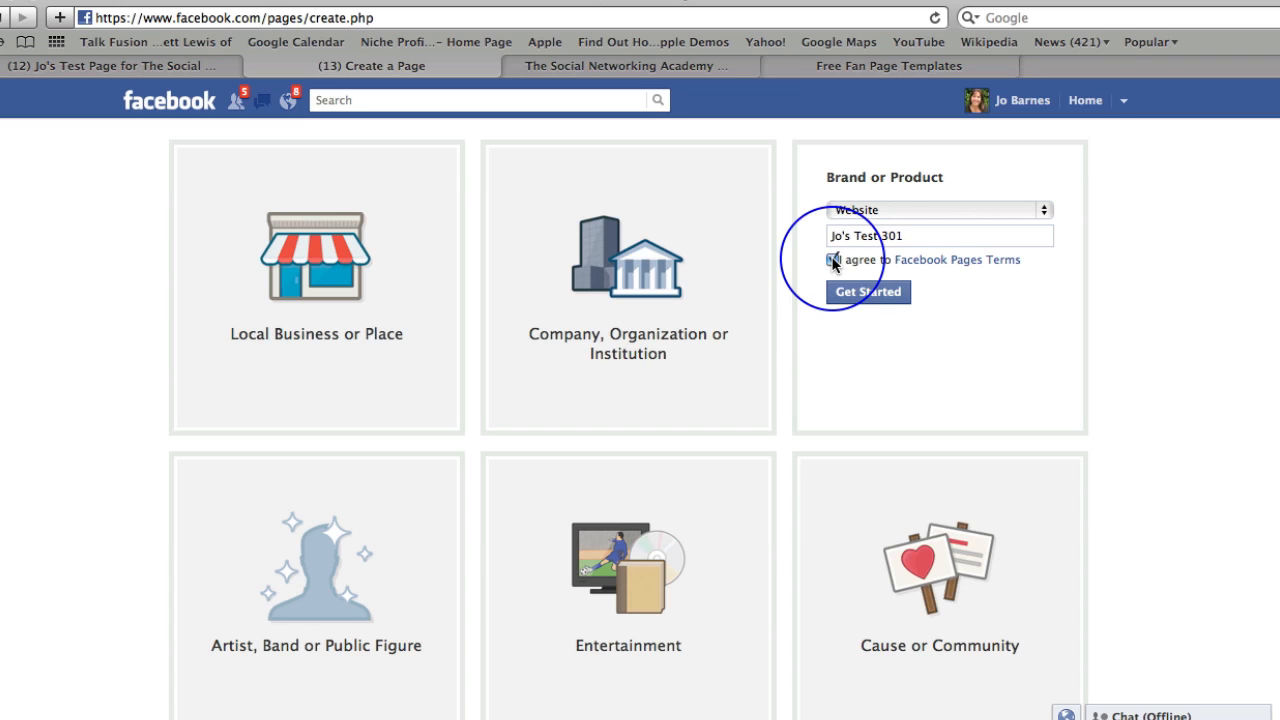
{"action": "left_click", "coordinate": [862, 292]}
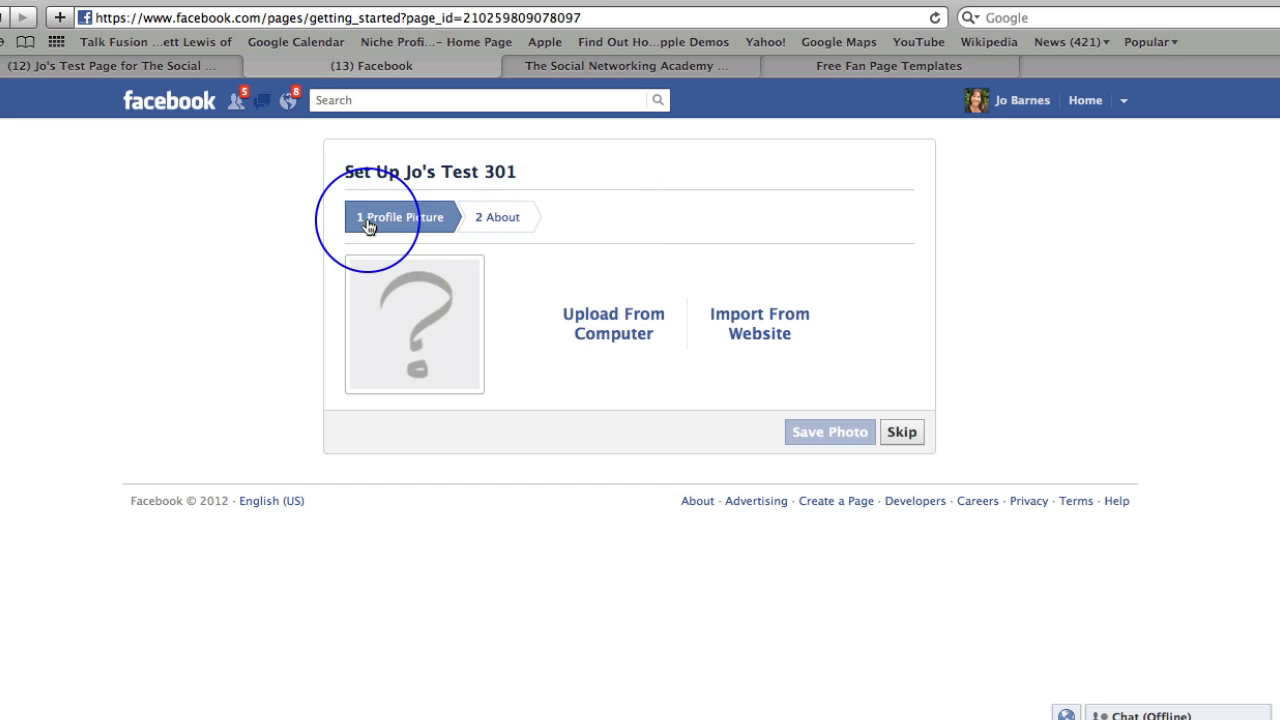
Open the file chooser for uploading a profile picture from the computer and dismiss it without choosing a file
{"action": "left_click", "coordinate": [622, 330]}
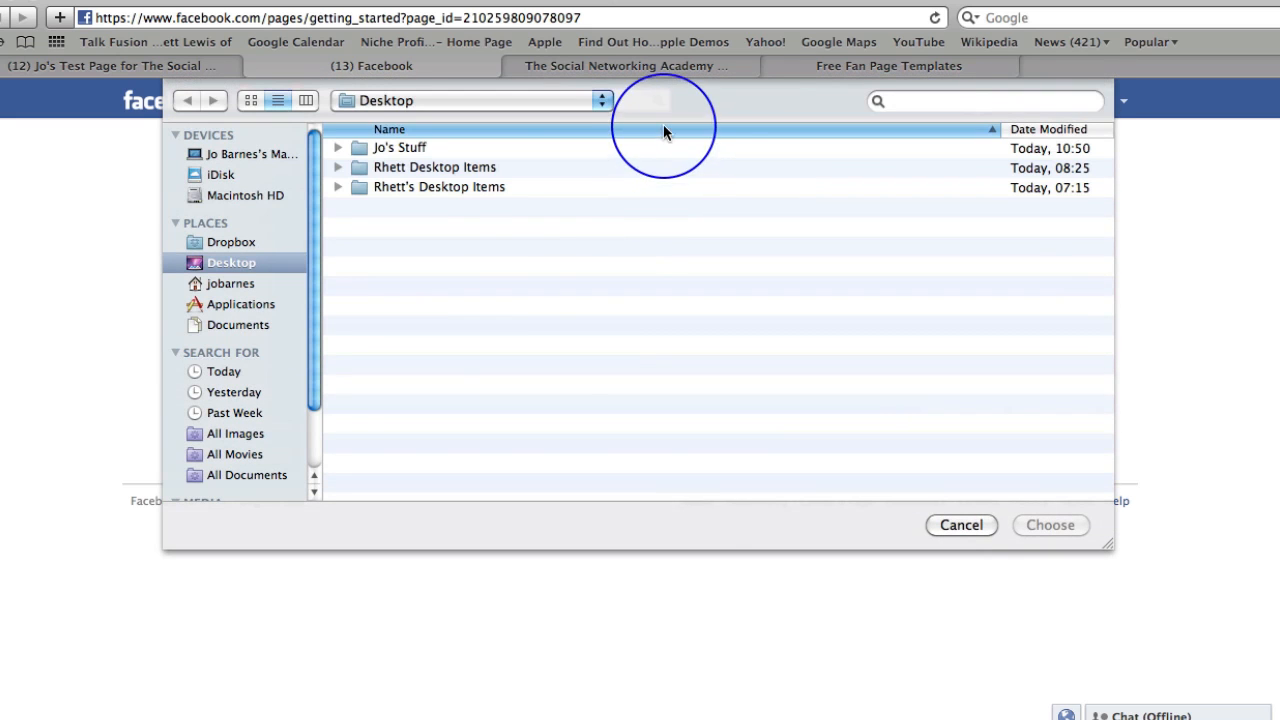
{"action": "left_click", "coordinate": [978, 525]}
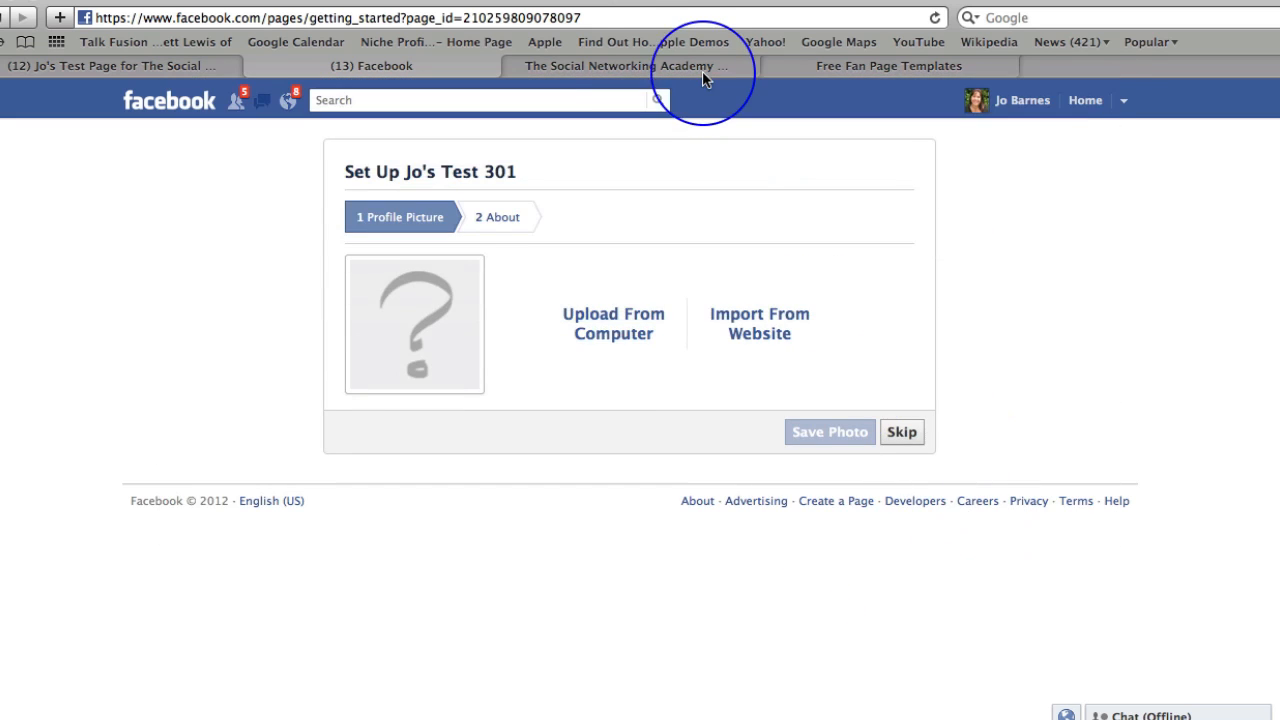
Examine the image dimensions in the Facebook sizes cheat sheets on The Social Networking Academy blog
{"action": "left_click", "coordinate": [648, 68]}
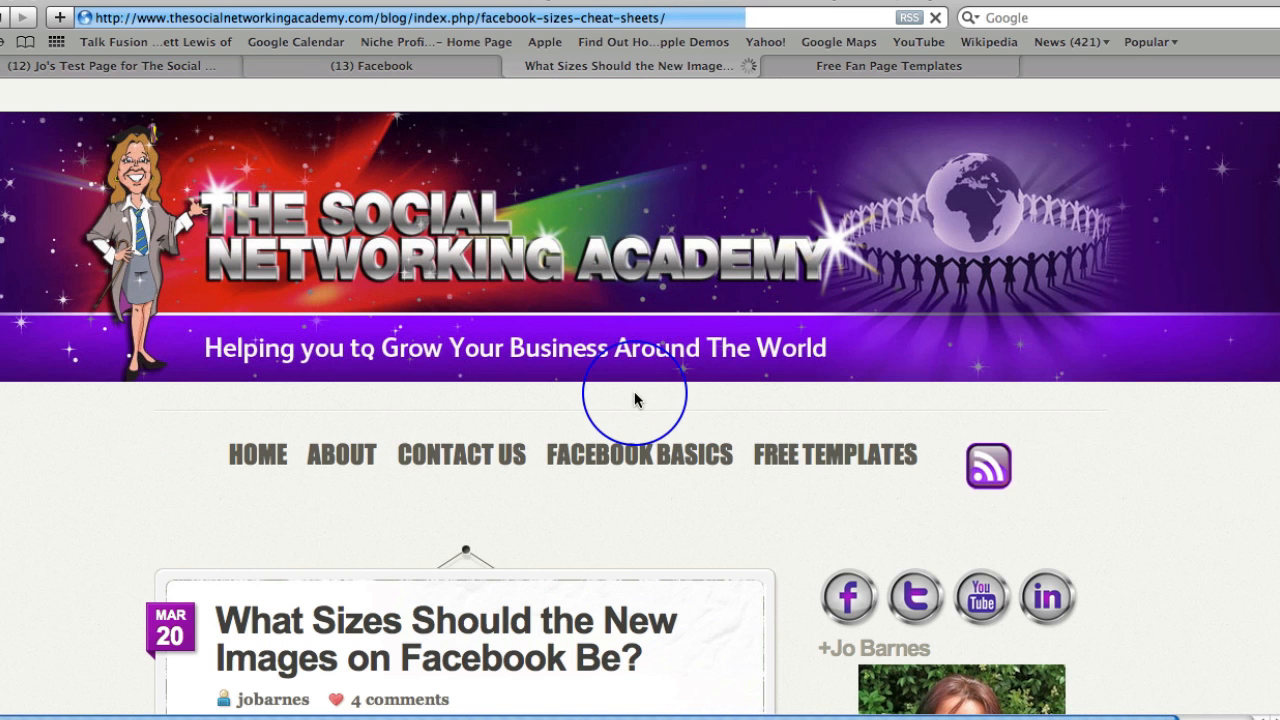
{"action": "scroll", "coordinate": [634, 398], "scroll_direction": "down", "scroll_amount": 4}
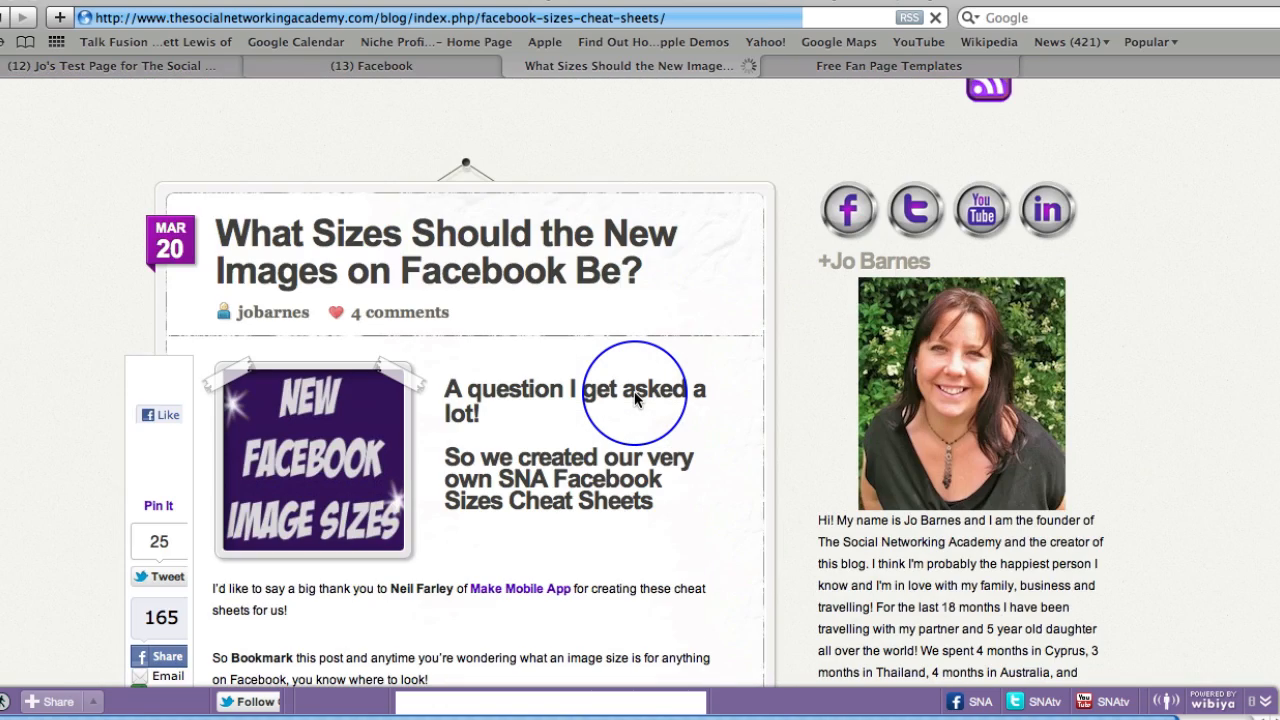
{"action": "scroll", "coordinate": [634, 398], "scroll_direction": "down", "scroll_amount": 2}
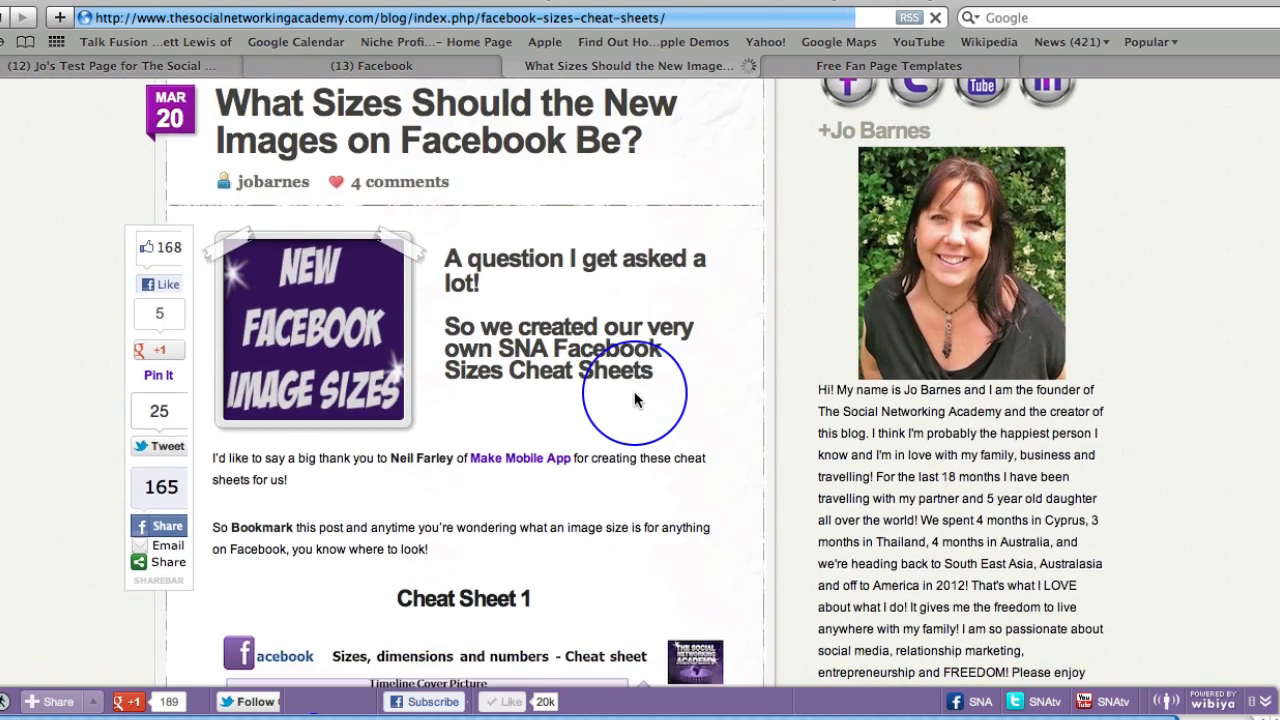
{"action": "scroll", "coordinate": [634, 398], "scroll_direction": "down", "scroll_amount": 3}
{"action": "scroll", "coordinate": [634, 398], "scroll_direction": "down", "scroll_amount": 1}
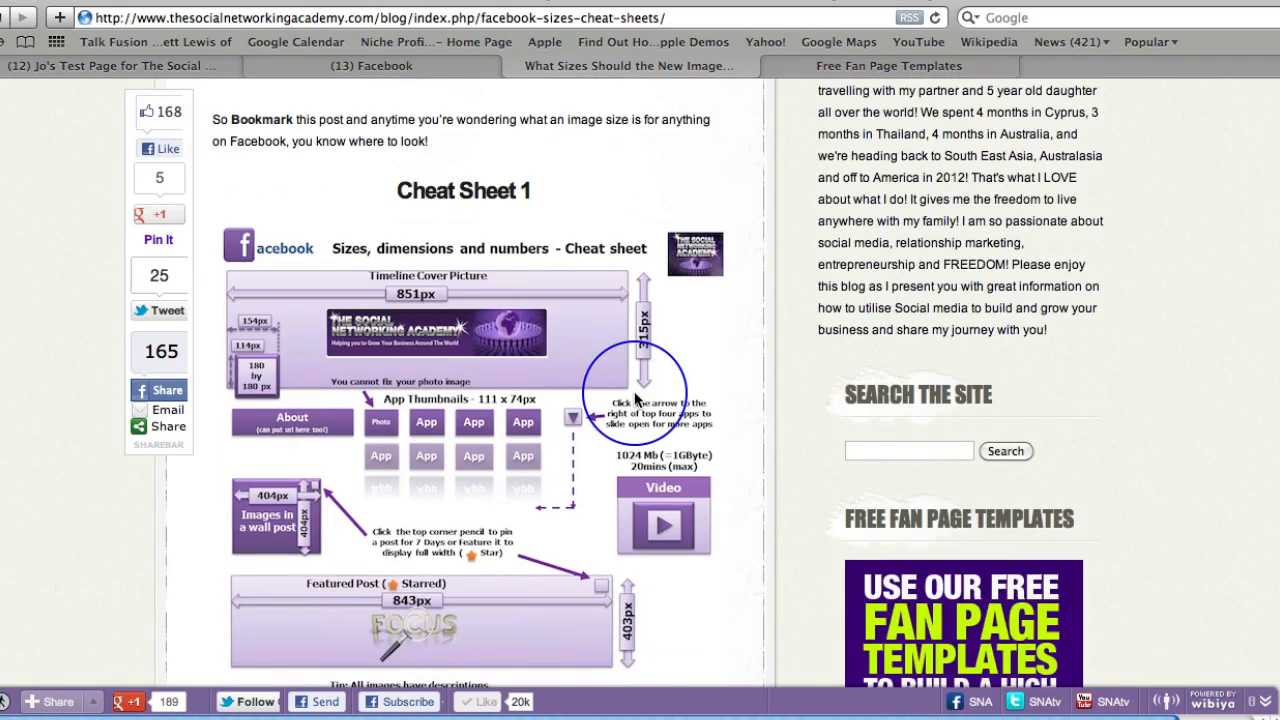
{"action": "scroll", "coordinate": [634, 398], "scroll_direction": "down", "scroll_amount": 3}
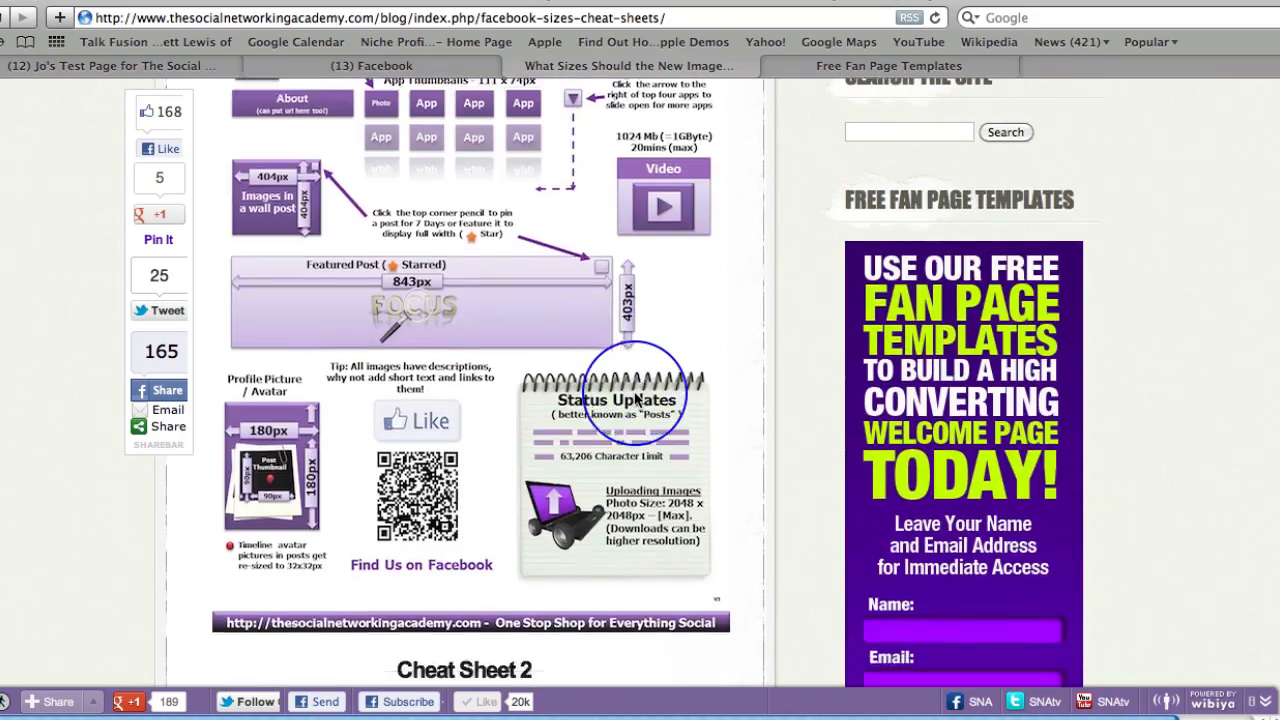
{"action": "scroll", "coordinate": [634, 398], "scroll_direction": "down", "scroll_amount": 8}
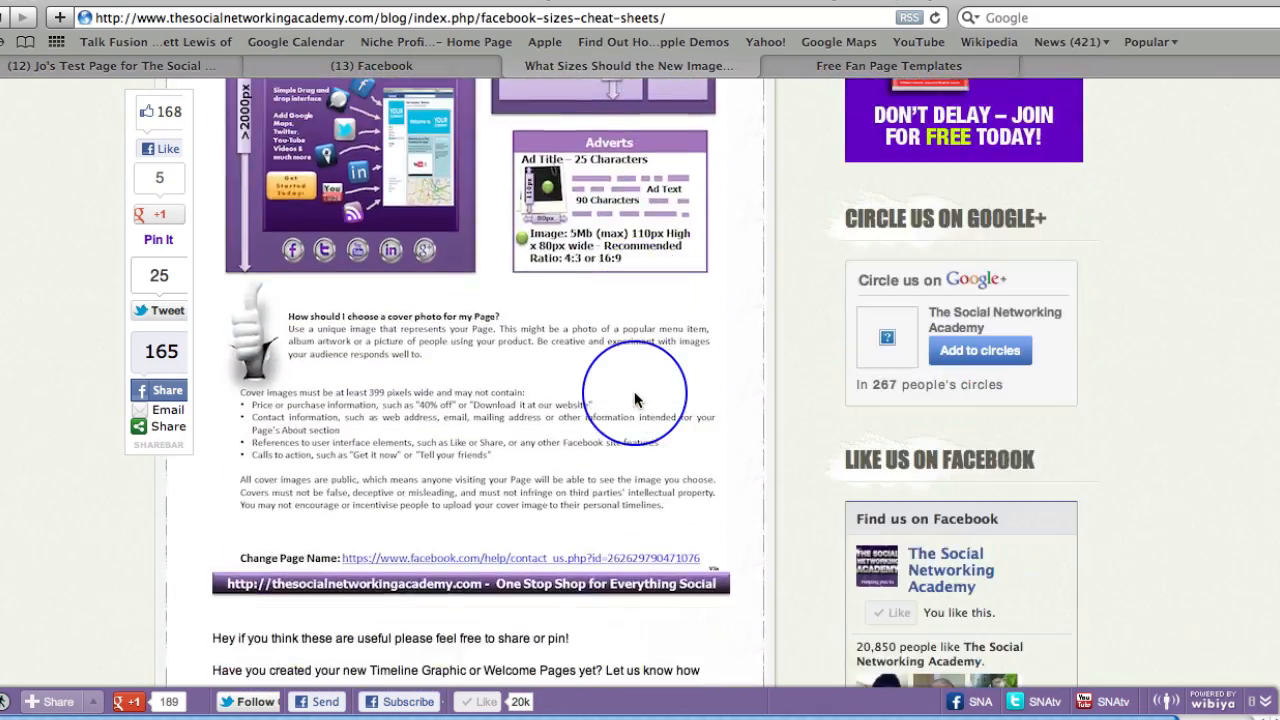
{"action": "scroll", "coordinate": [634, 391], "scroll_direction": "up", "scroll_amount": 15}
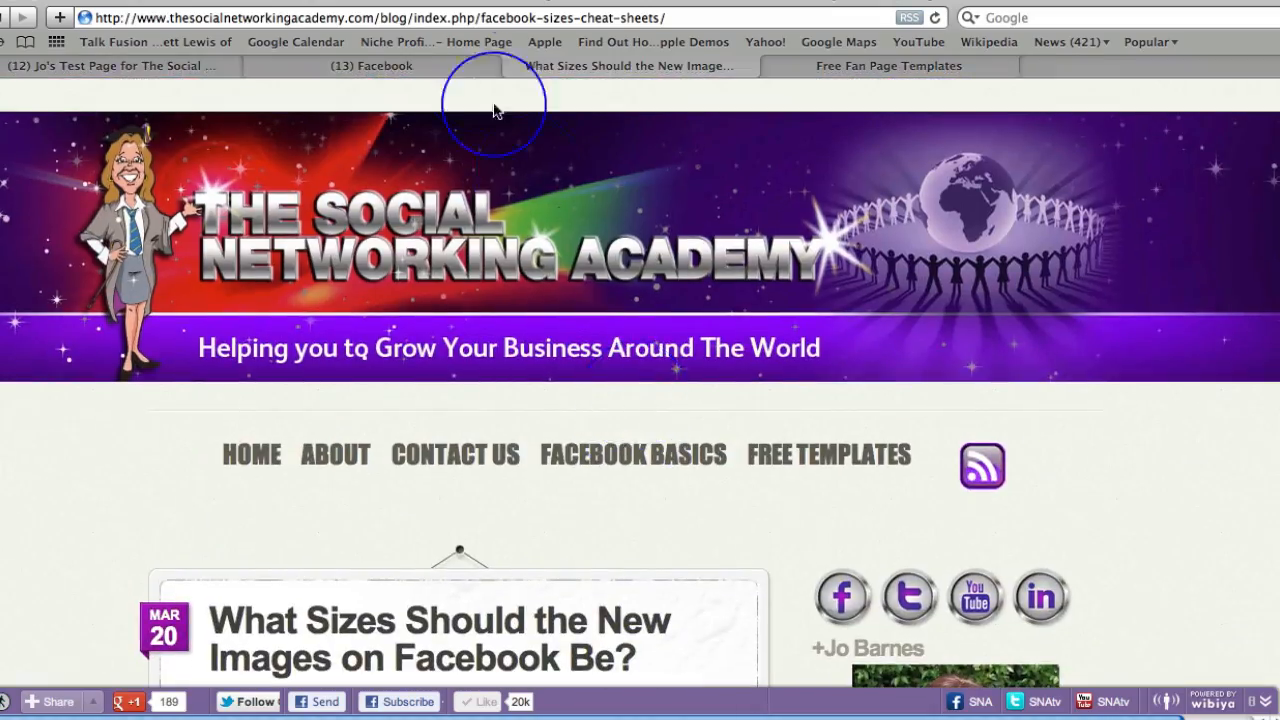
Return to the Facebook page setup and skip both the Profile Picture and About steps
{"action": "left_click", "coordinate": [417, 63]}
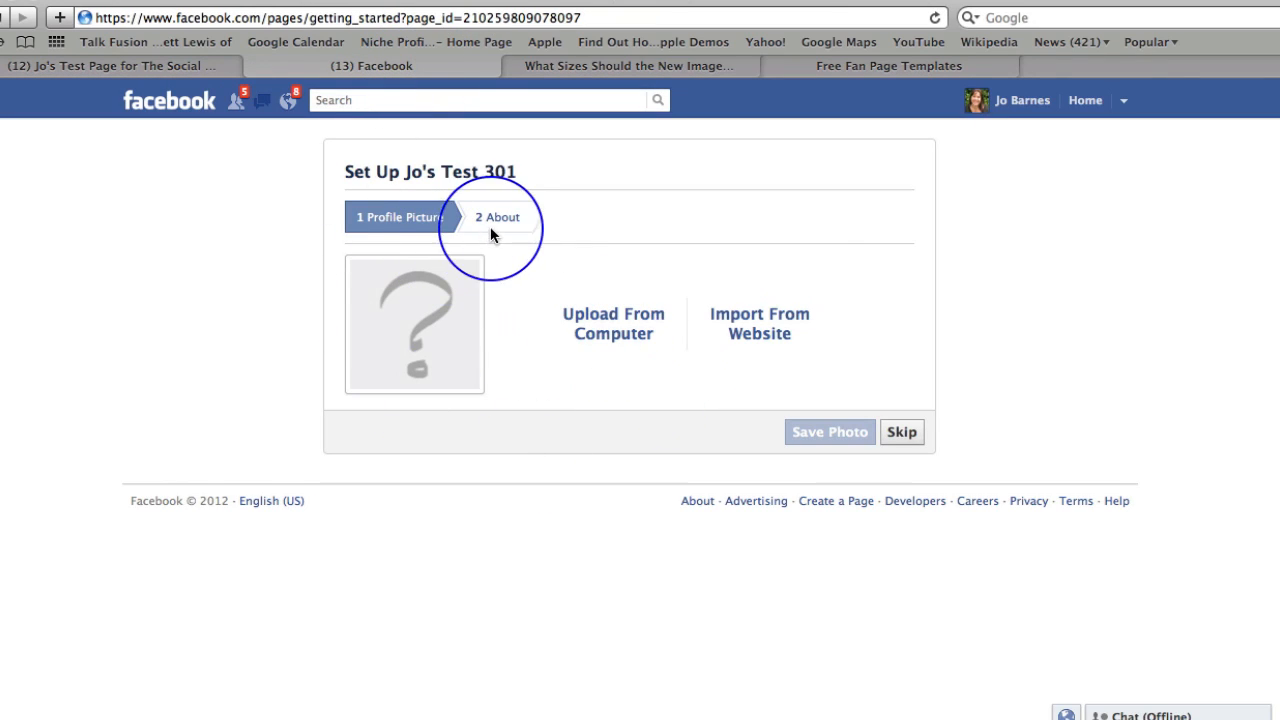
{"action": "left_click", "coordinate": [900, 432]}
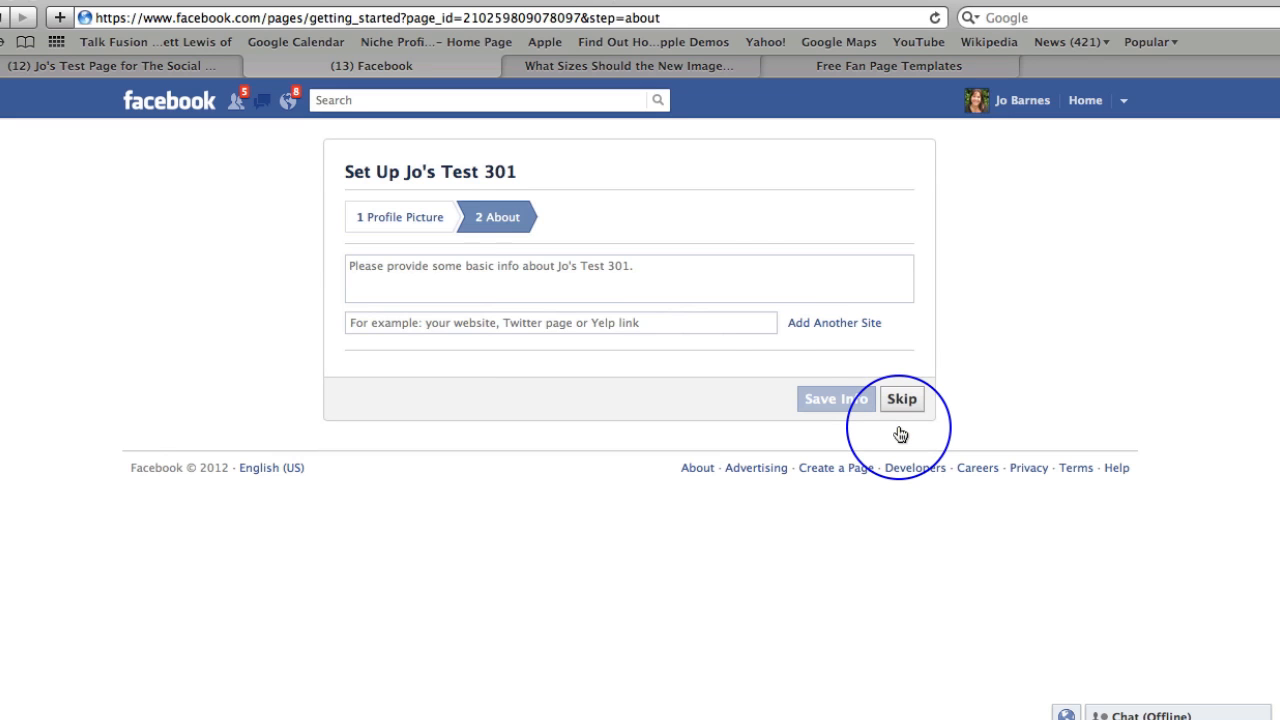
{"action": "left_click", "coordinate": [408, 272]}
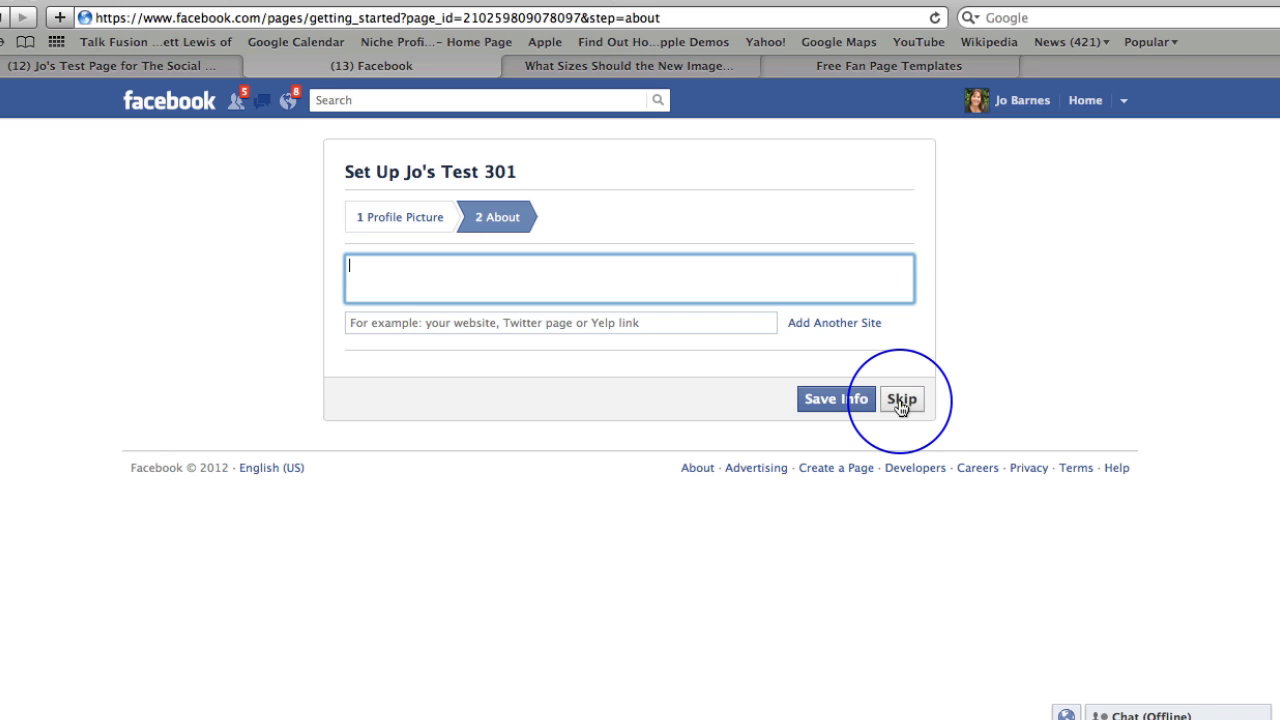
{"action": "left_click", "coordinate": [900, 404]}
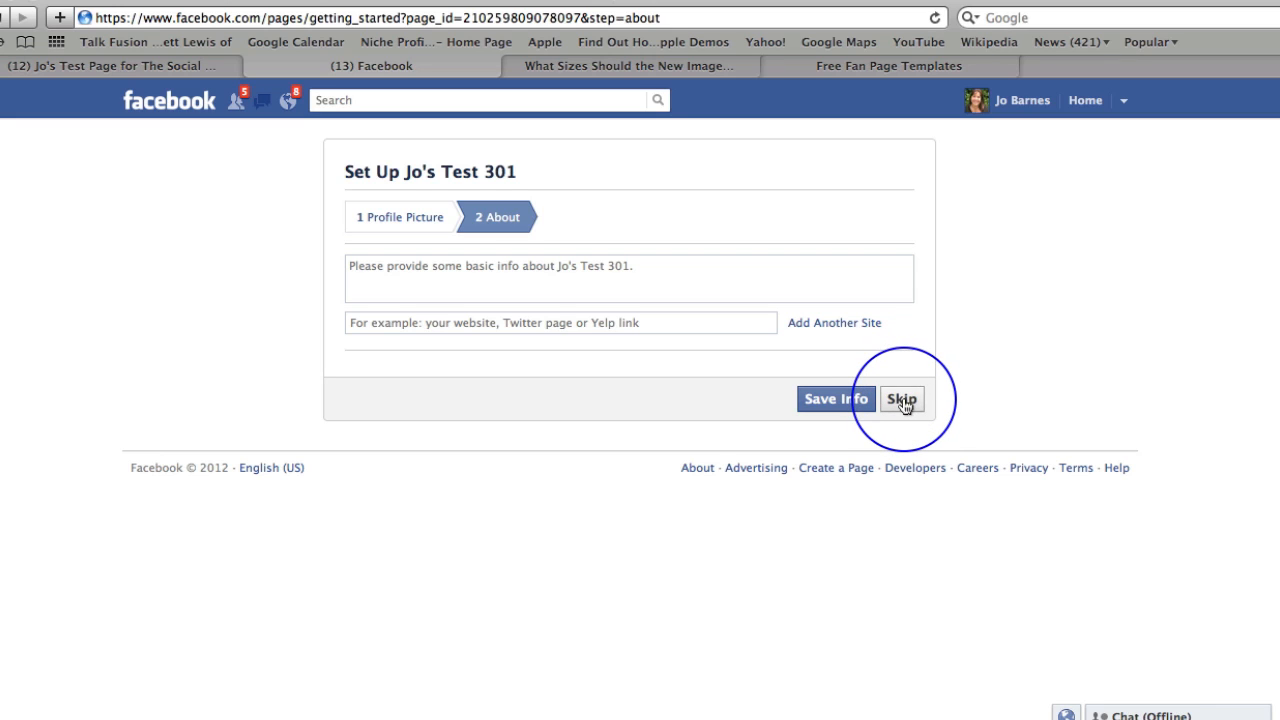
{"action": "left_click", "coordinate": [902, 400]}
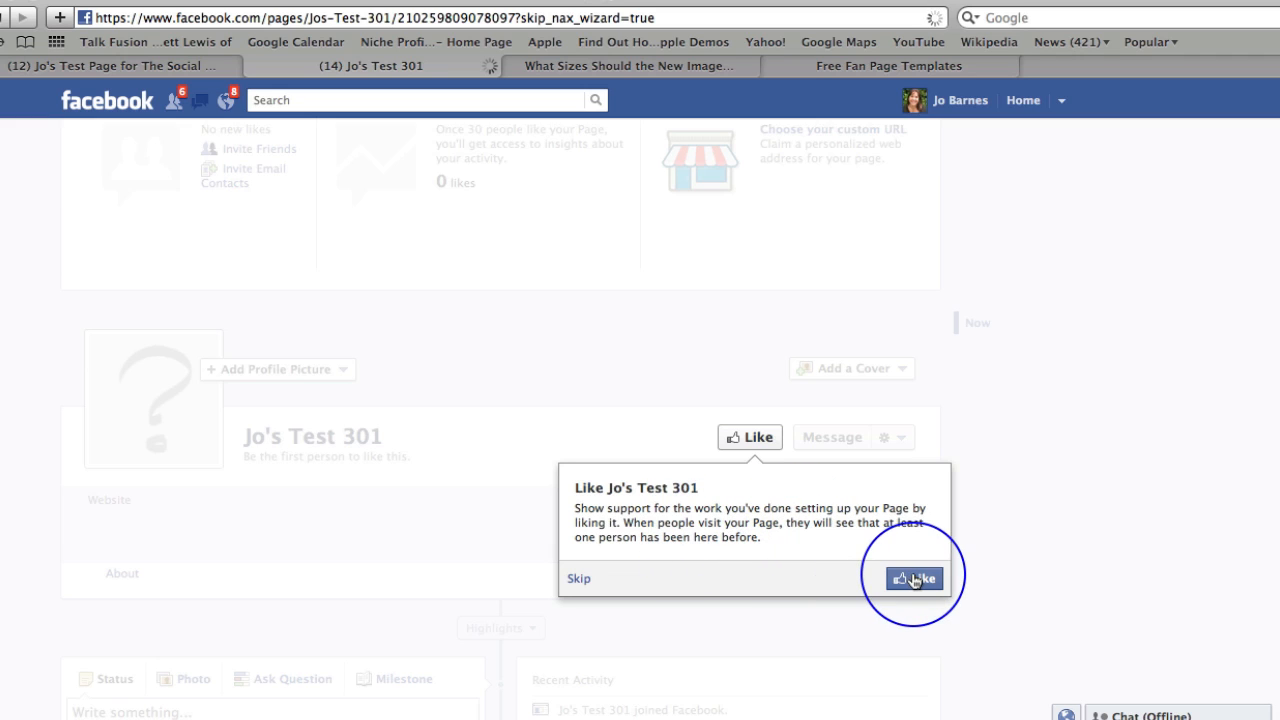
Go through the new page's introduction prompts without liking the page, inviting friends or email contacts, or posting on the wall
{"action": "left_click", "coordinate": [577, 582]}
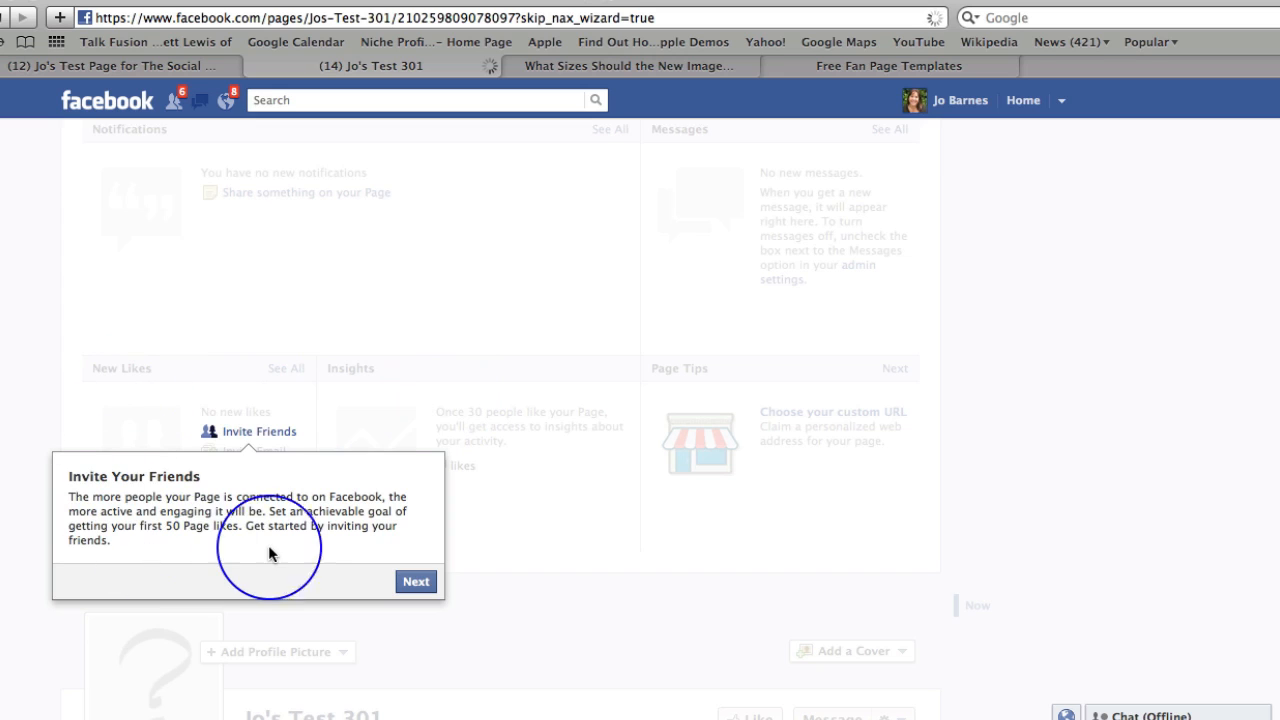
{"action": "left_click", "coordinate": [413, 581]}
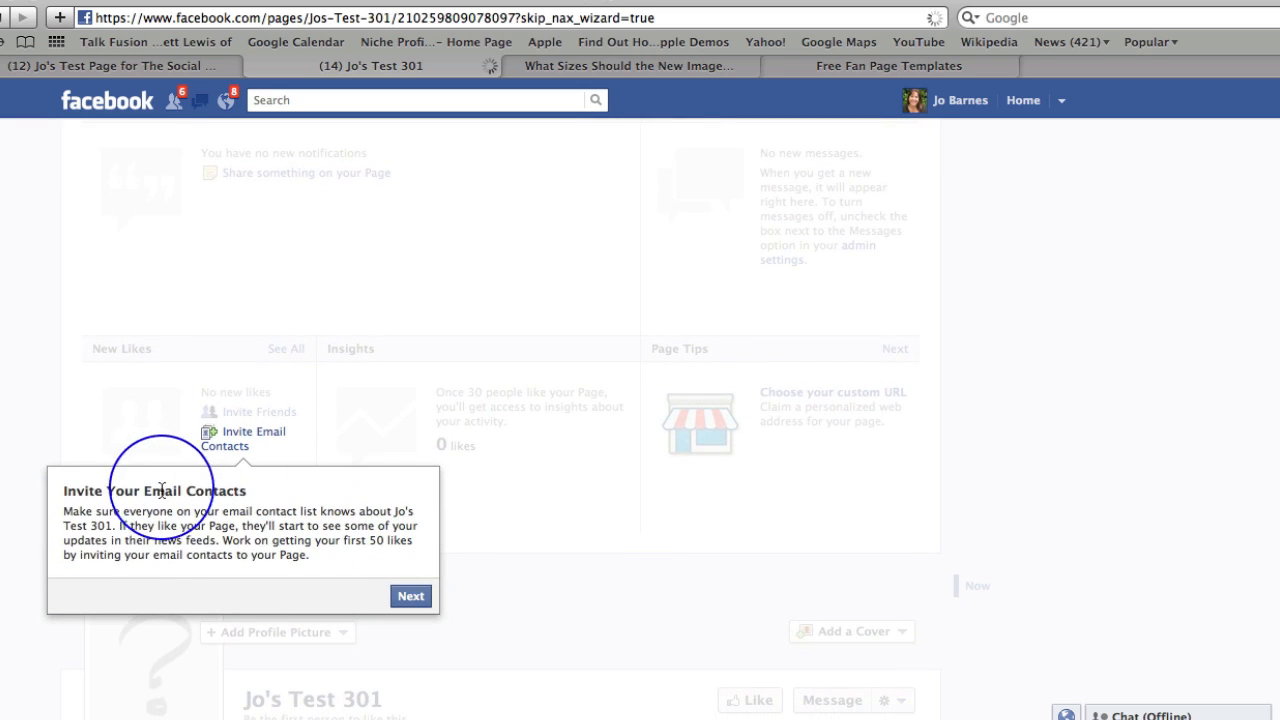
{"action": "left_click", "coordinate": [413, 597]}
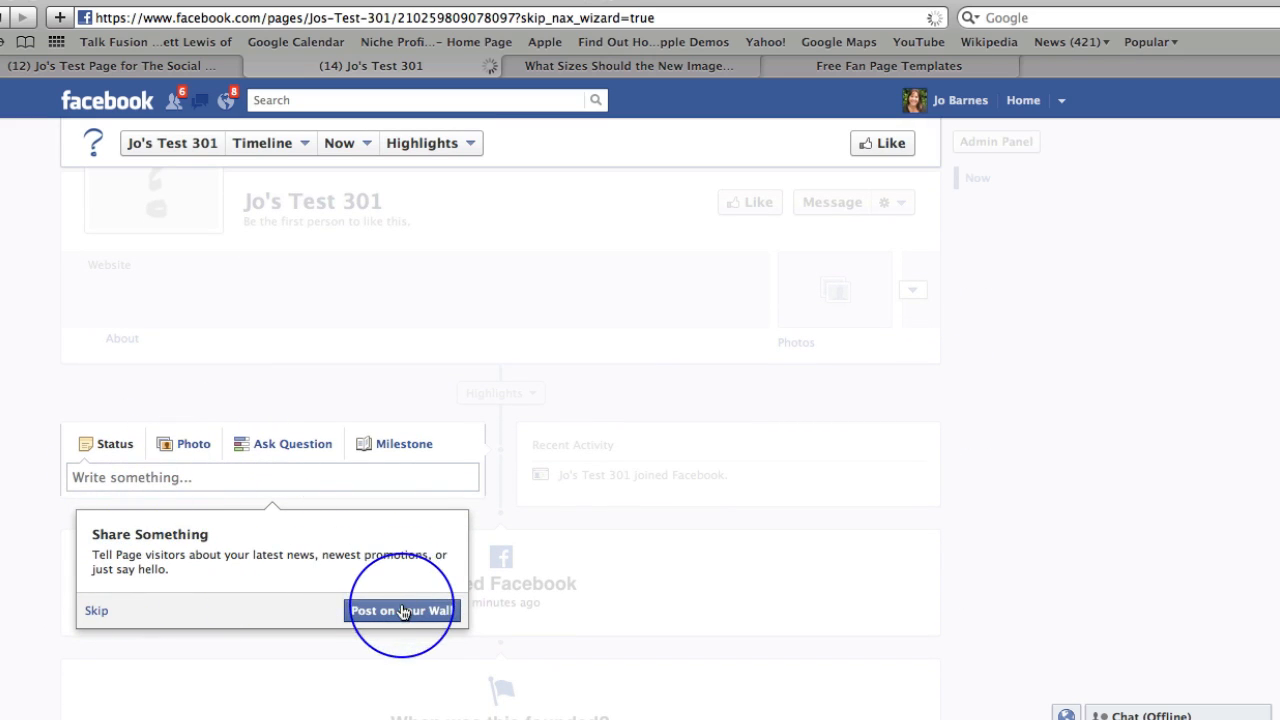
{"action": "left_click", "coordinate": [88, 612]}
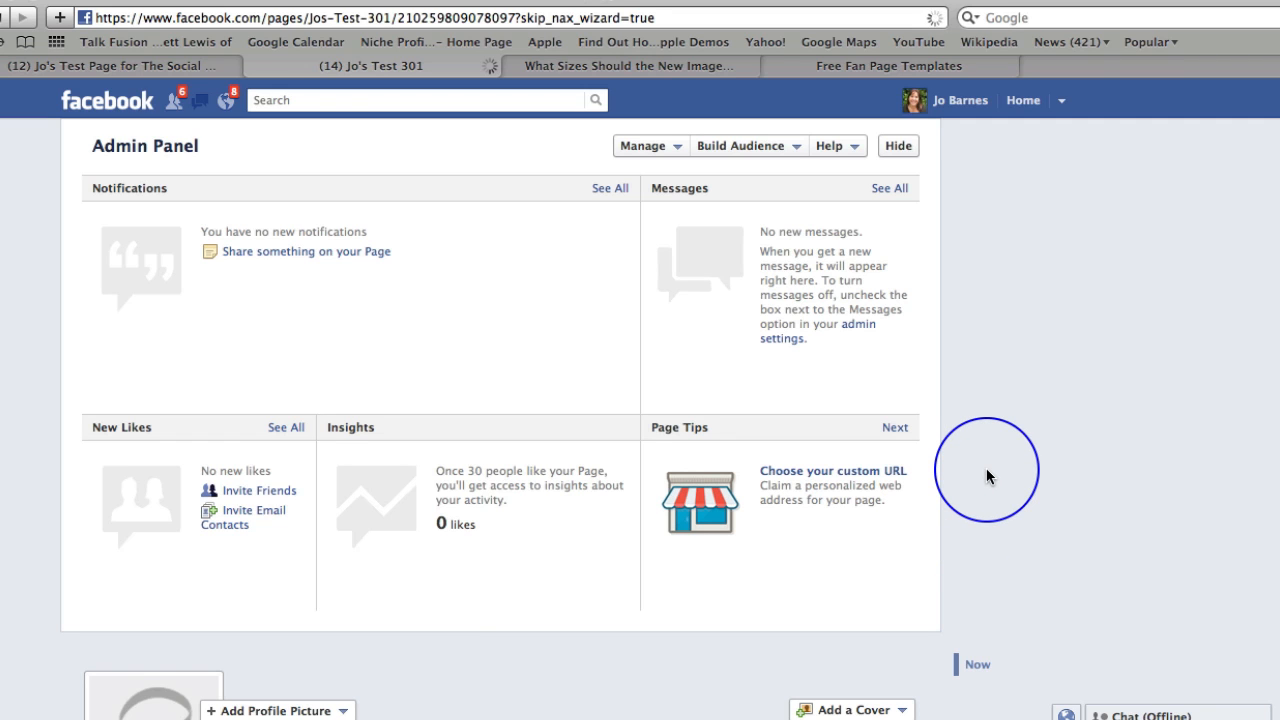
Compare the new page's admin panel and timeline with the old-layout test page for The Social Networking Academy
{"action": "scroll", "coordinate": [986, 476], "scroll_direction": "down", "scroll_amount": 10}
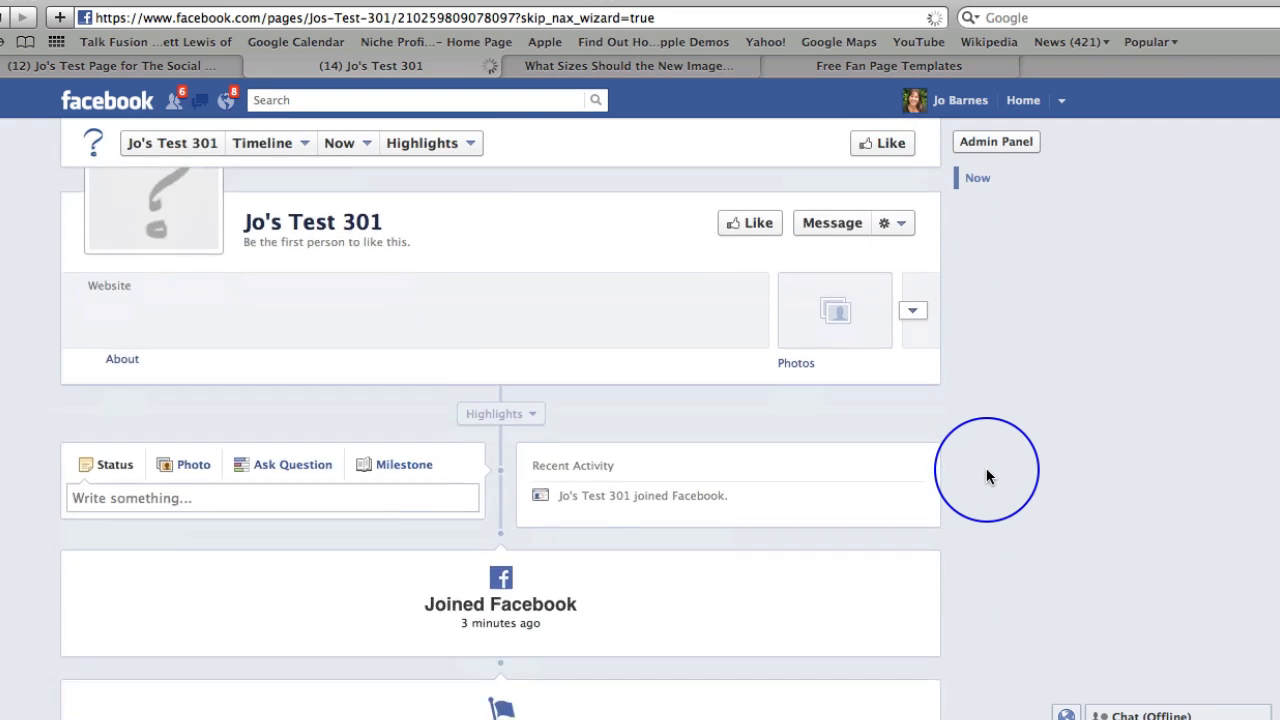
{"action": "scroll", "coordinate": [986, 470], "scroll_direction": "down", "scroll_amount": 5}
{"action": "scroll", "coordinate": [986, 470], "scroll_direction": "up", "scroll_amount": 10}
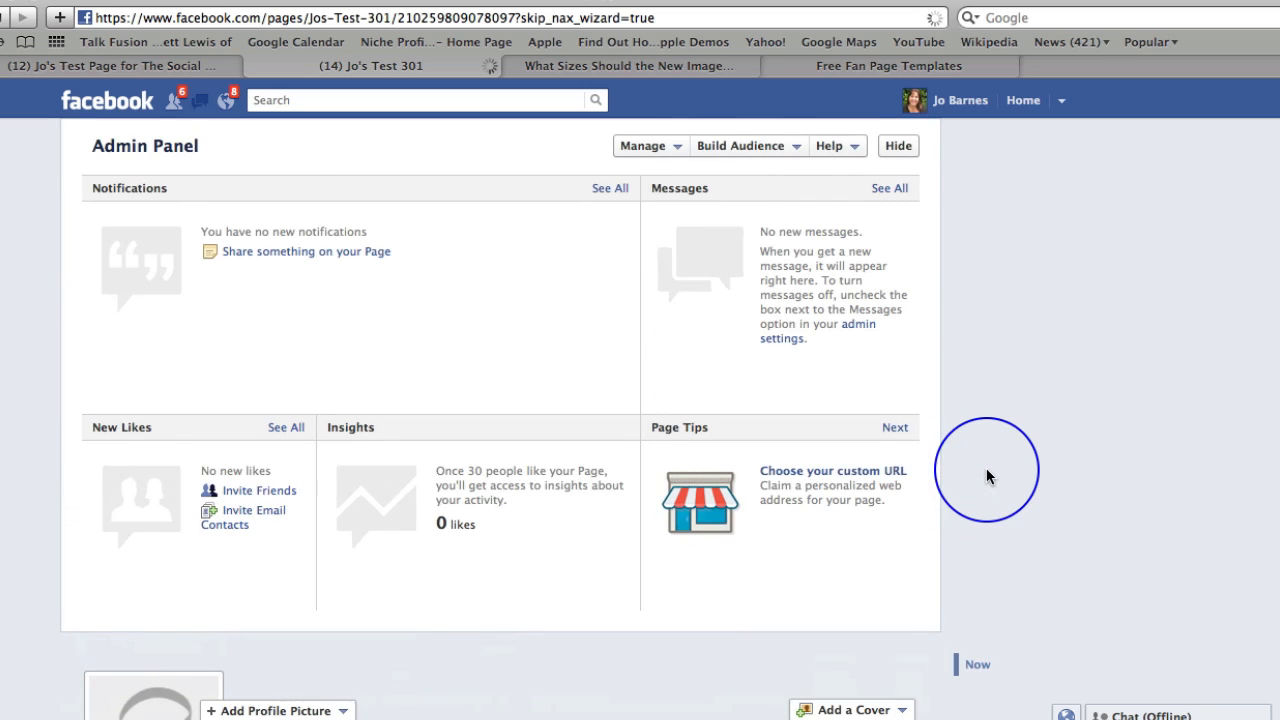
{"action": "left_click", "coordinate": [148, 68]}
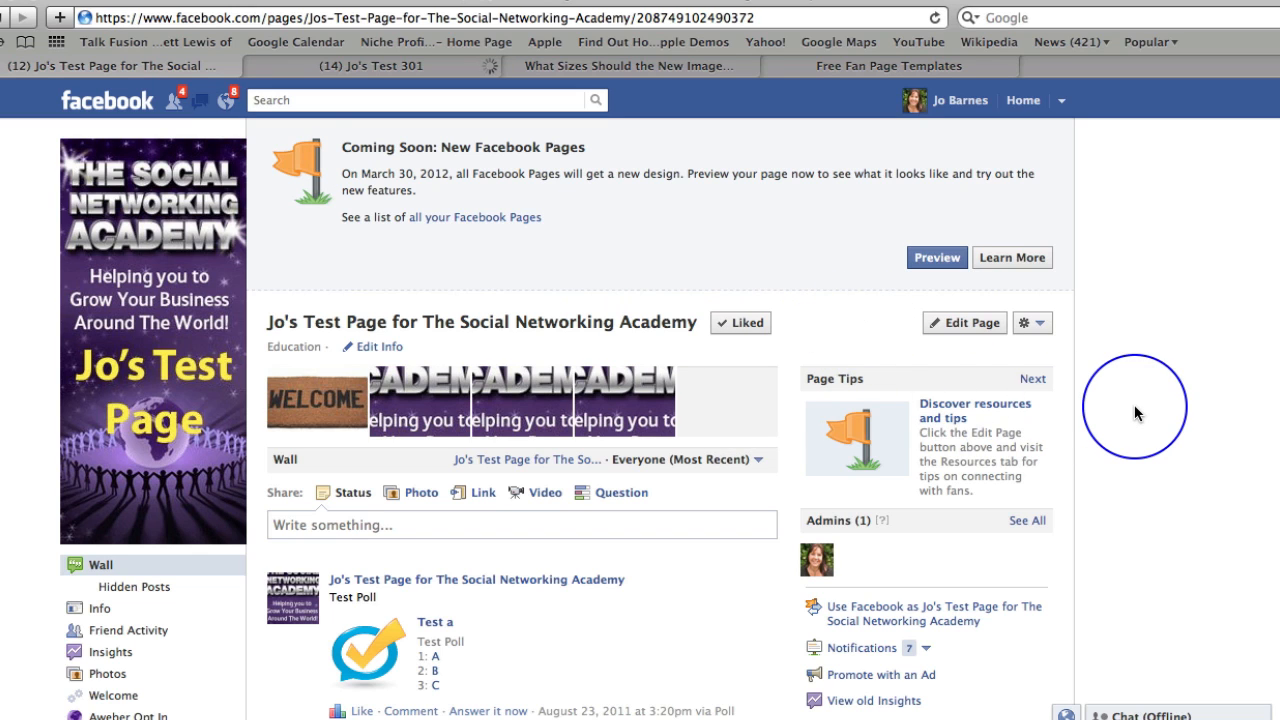
{"action": "scroll", "coordinate": [1135, 413], "scroll_direction": "down", "scroll_amount": 10}
{"action": "scroll", "coordinate": [1135, 413], "scroll_direction": "up", "scroll_amount": 10}
{"action": "left_click", "coordinate": [405, 66]}
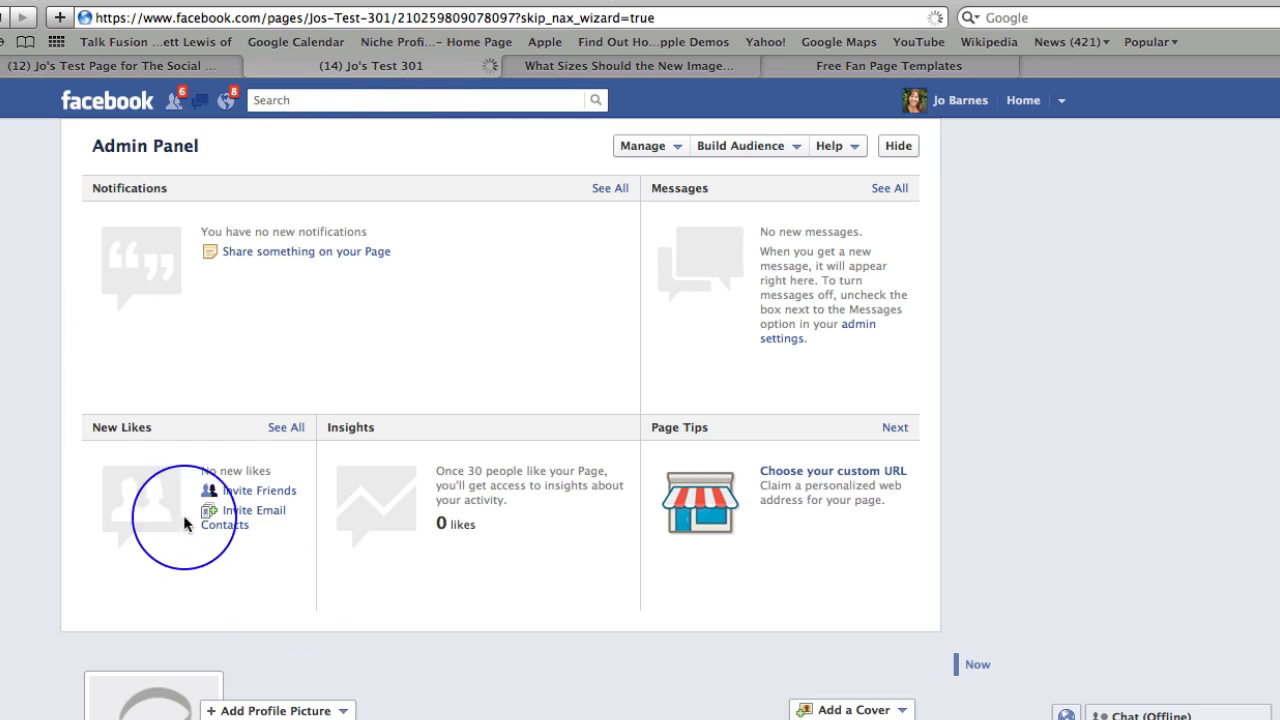
Expand the full list of tabs on the old-layout test page for The Social Networking Academy and look through it
{"action": "left_click", "coordinate": [110, 70]}
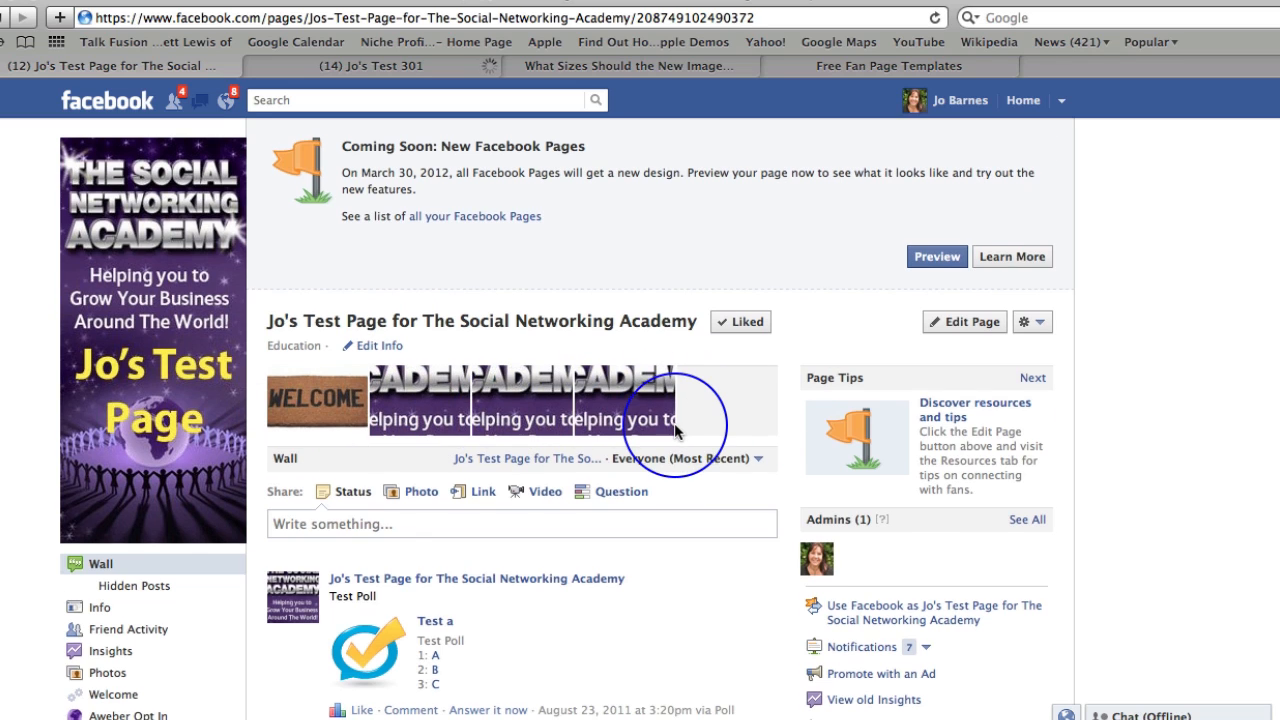
{"action": "scroll", "coordinate": [674, 430], "scroll_direction": "down", "scroll_amount": 5}
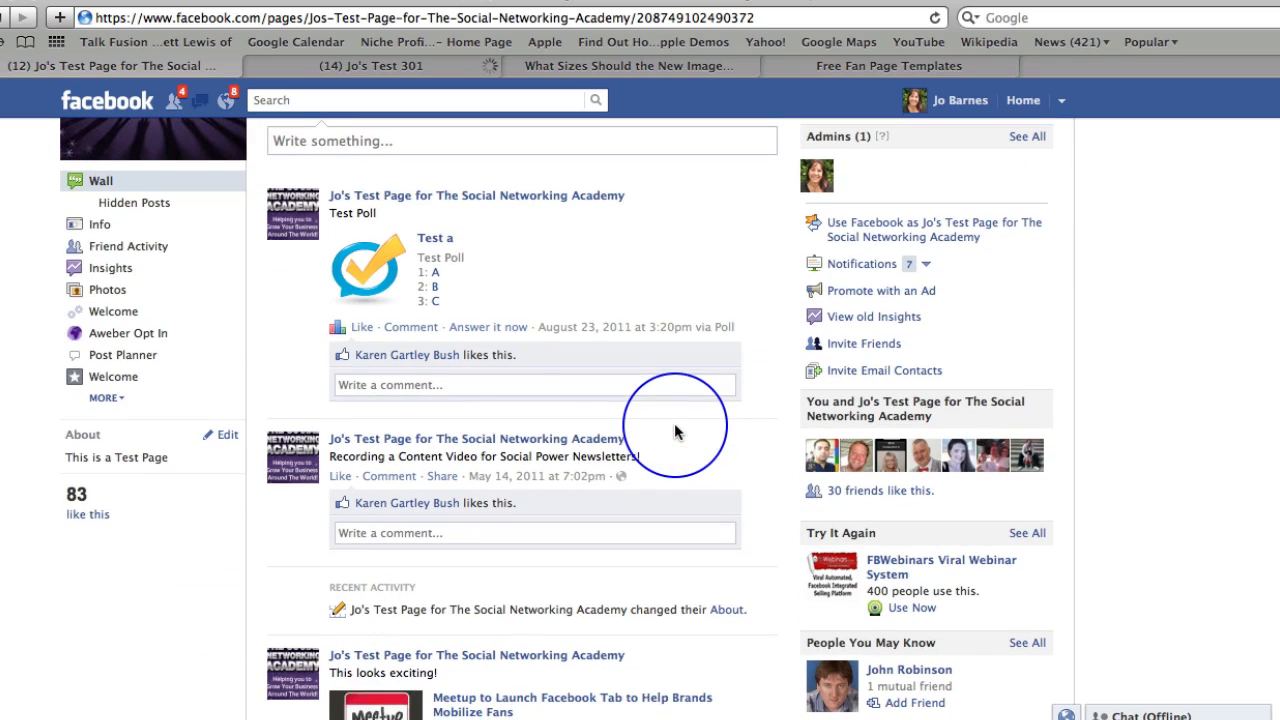
{"action": "left_click", "coordinate": [98, 400]}
{"action": "scroll", "coordinate": [183, 548], "scroll_direction": "down", "scroll_amount": 3}
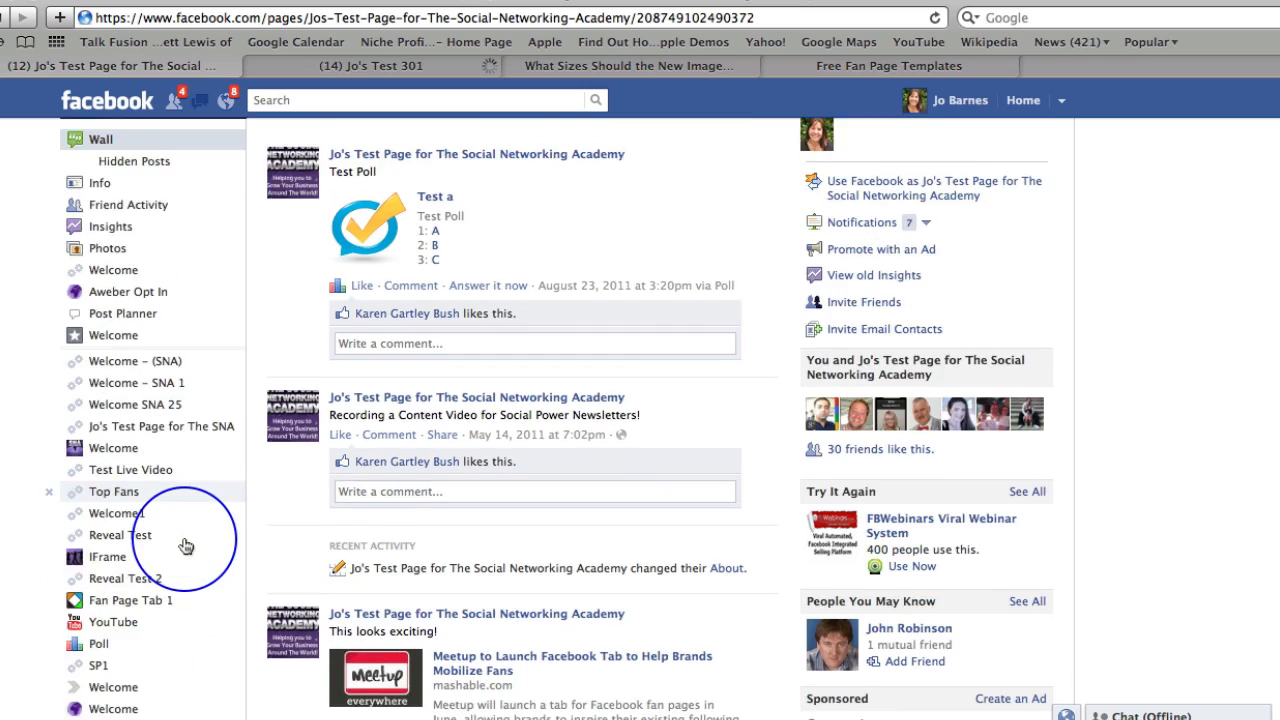
{"action": "scroll", "coordinate": [185, 546], "scroll_direction": "up", "scroll_amount": 8}
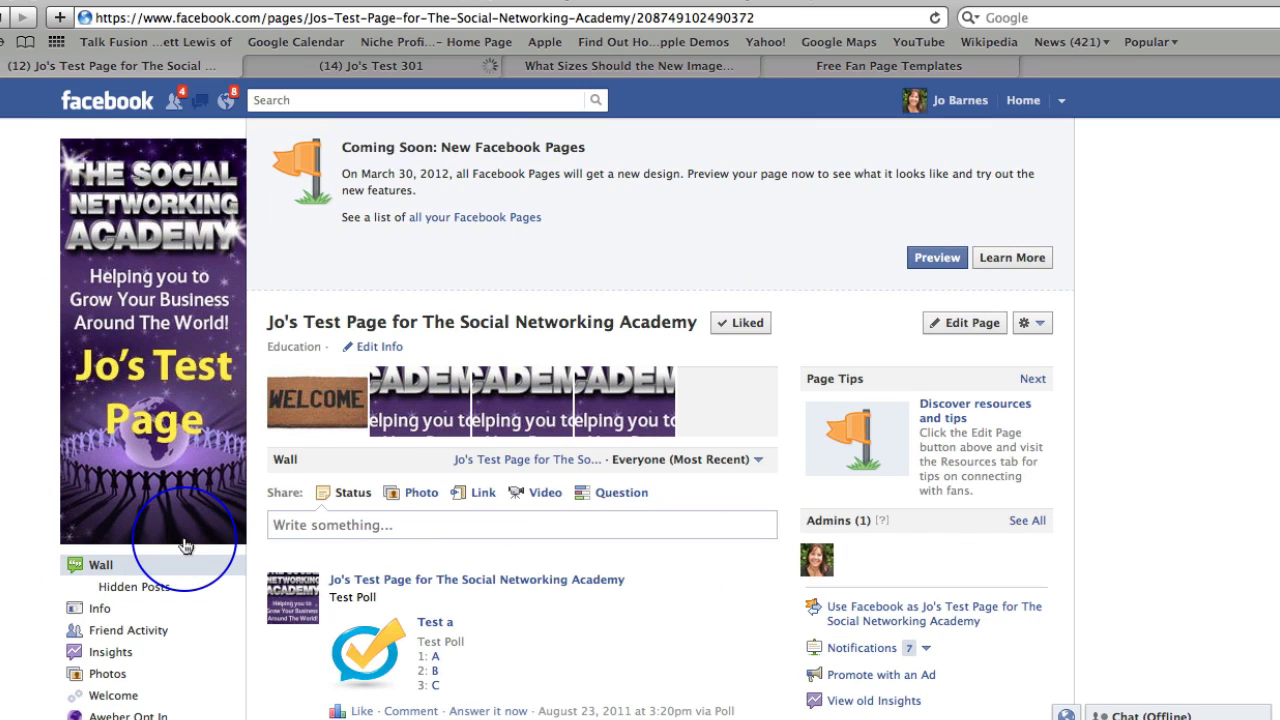